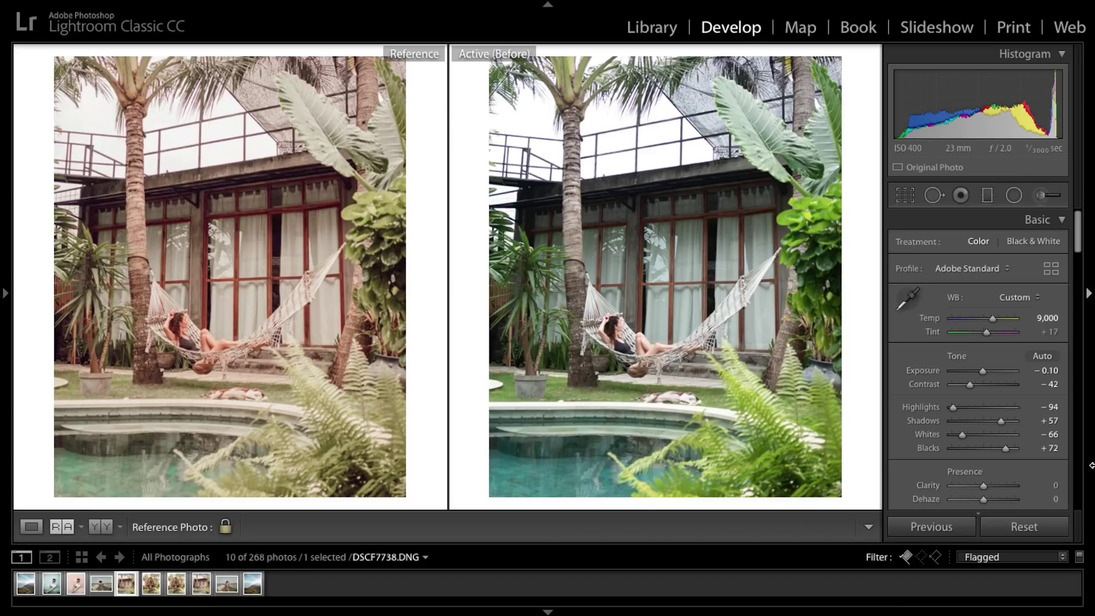
# - Toggle the before/after view of the hammock photo, switch to Instagram and browse the travel blogger's photo feed
pyautogui.press('\\')
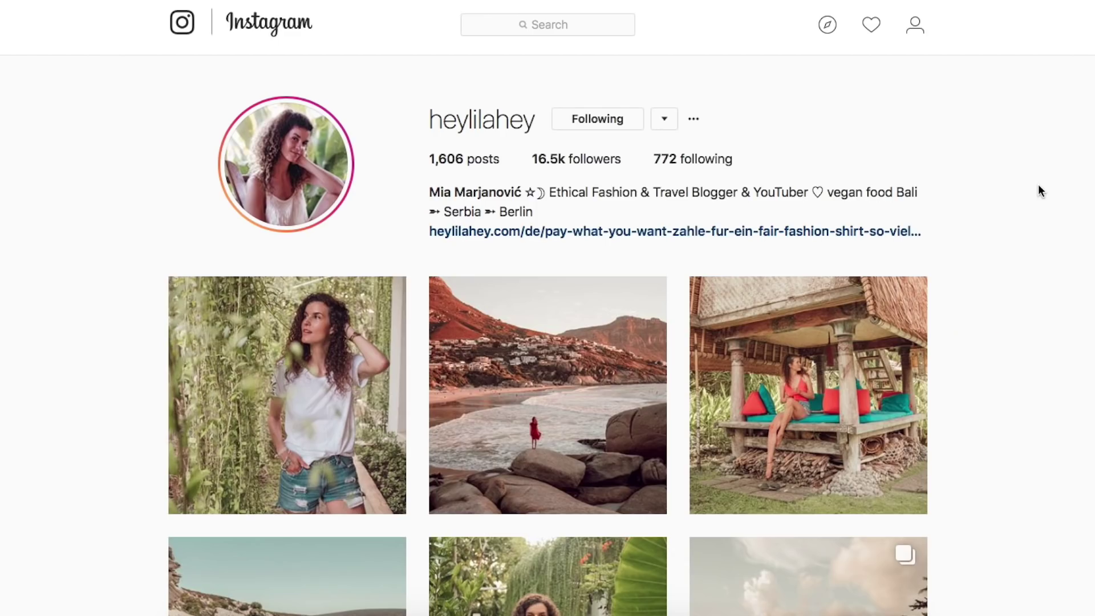
pyautogui.scroll(-8, 1038, 186)
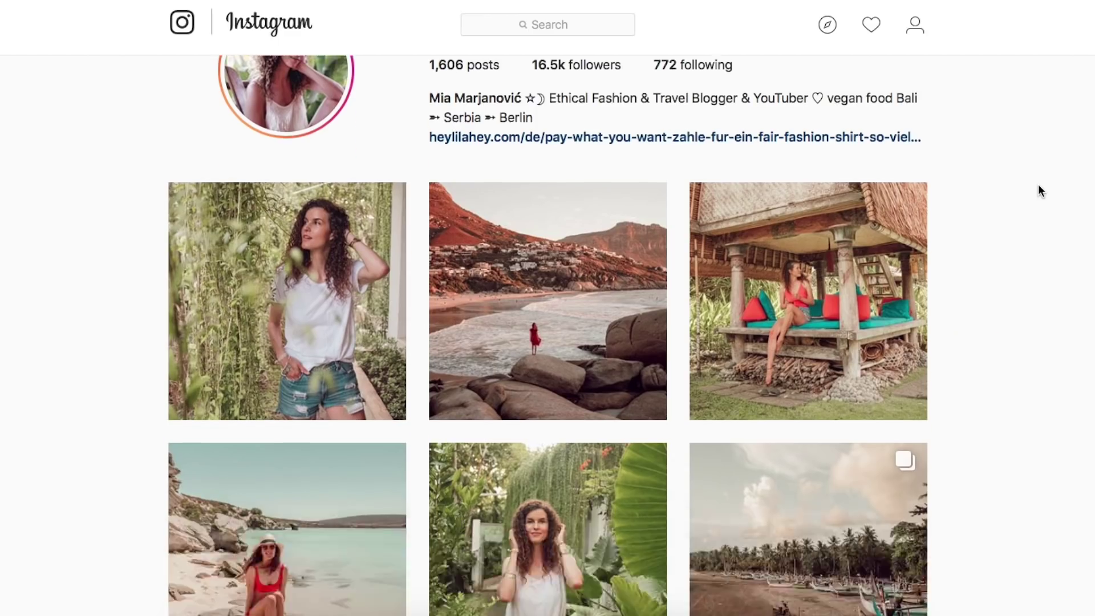
pyautogui.scroll(-6, 1038, 186)
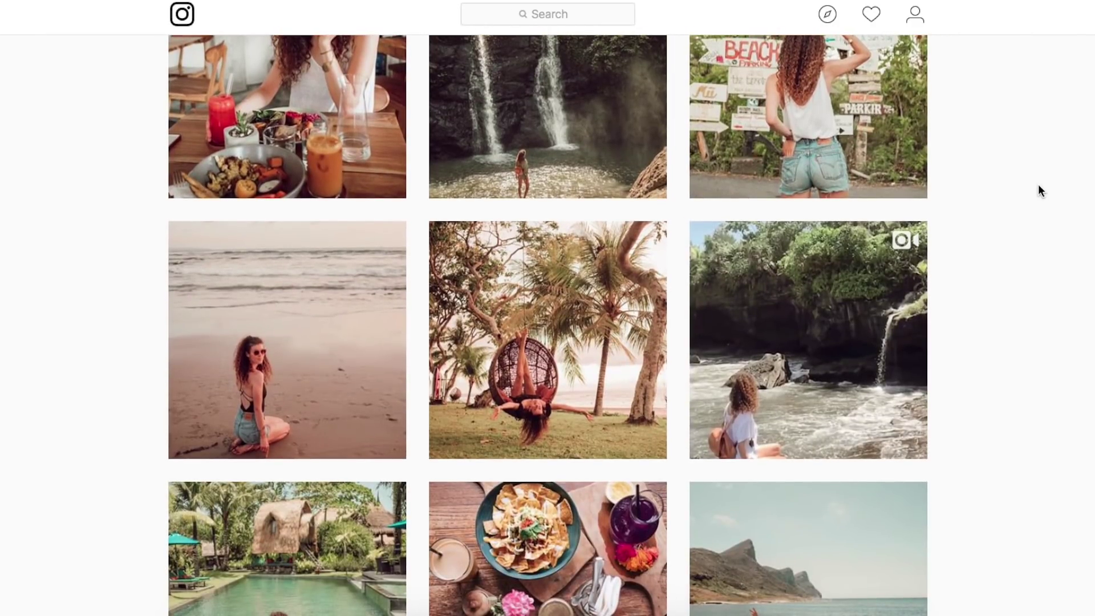
pyautogui.scroll(15, 1038, 185)
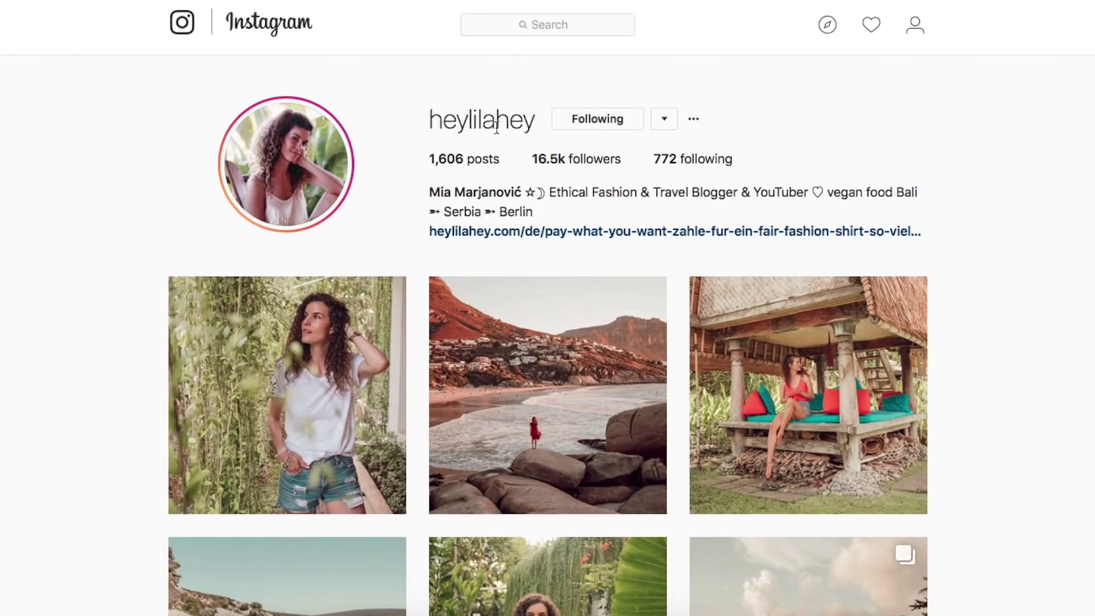
pyautogui.scroll(-8, 970, 260)
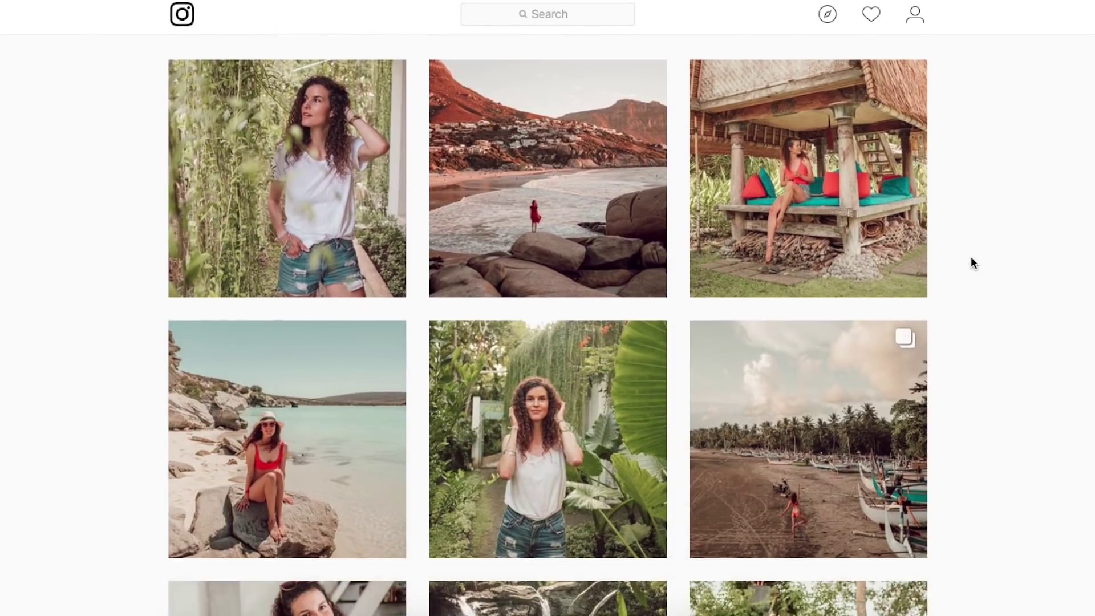
pyautogui.scroll(-6, 971, 258)
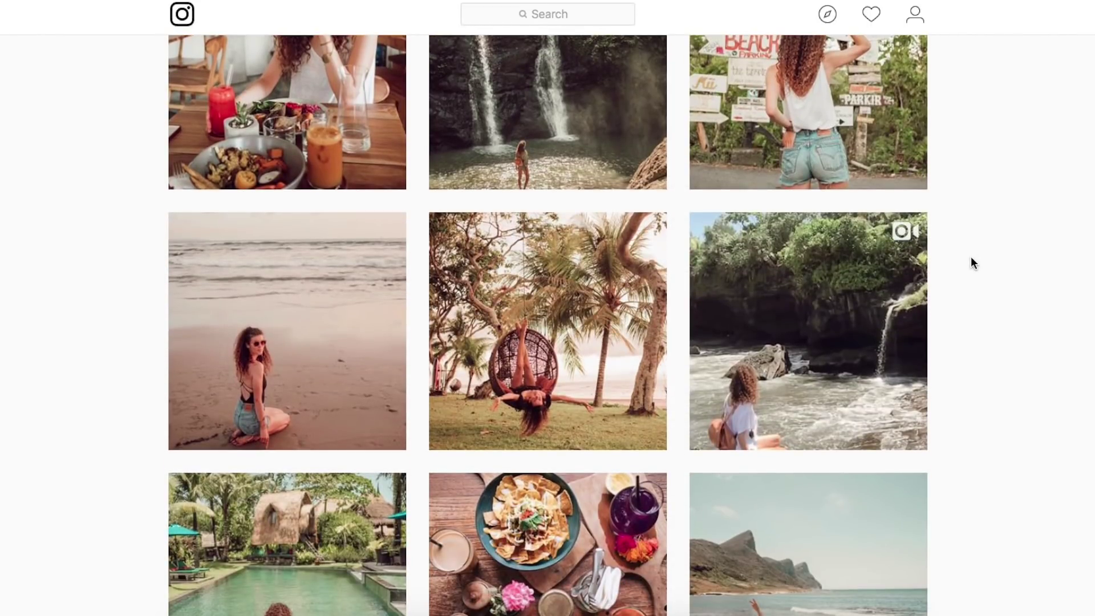
pyautogui.scroll(-12, 971, 258)
pyautogui.scroll(-12, 971, 257)
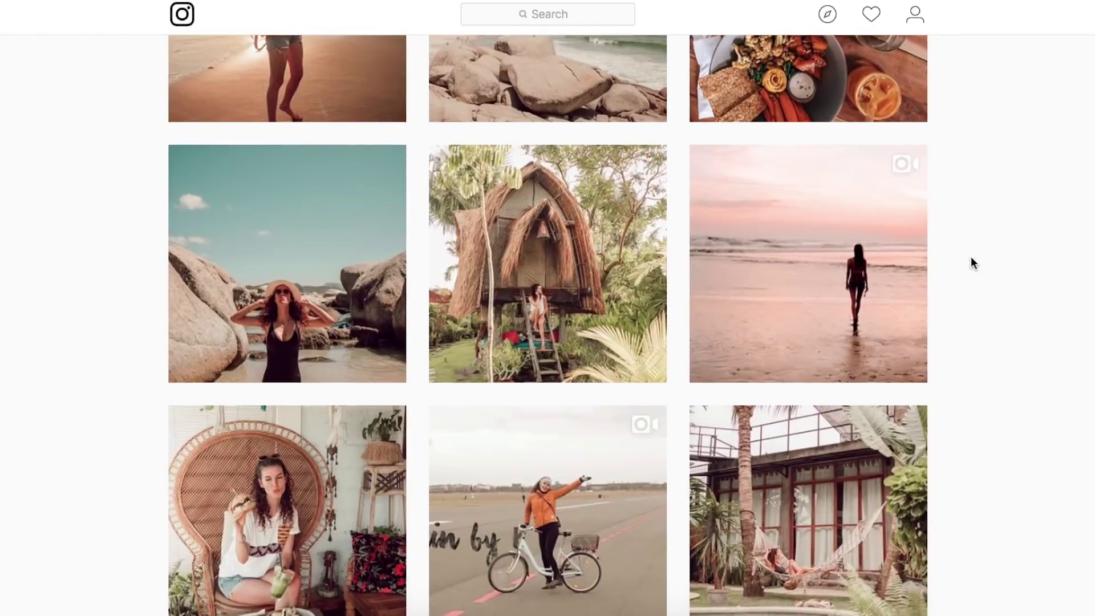
# - View the Instagram post of the hammock beside the pool, close it and go back up the feed
pyautogui.scroll(3, 971, 257)
pyautogui.click(823, 207)
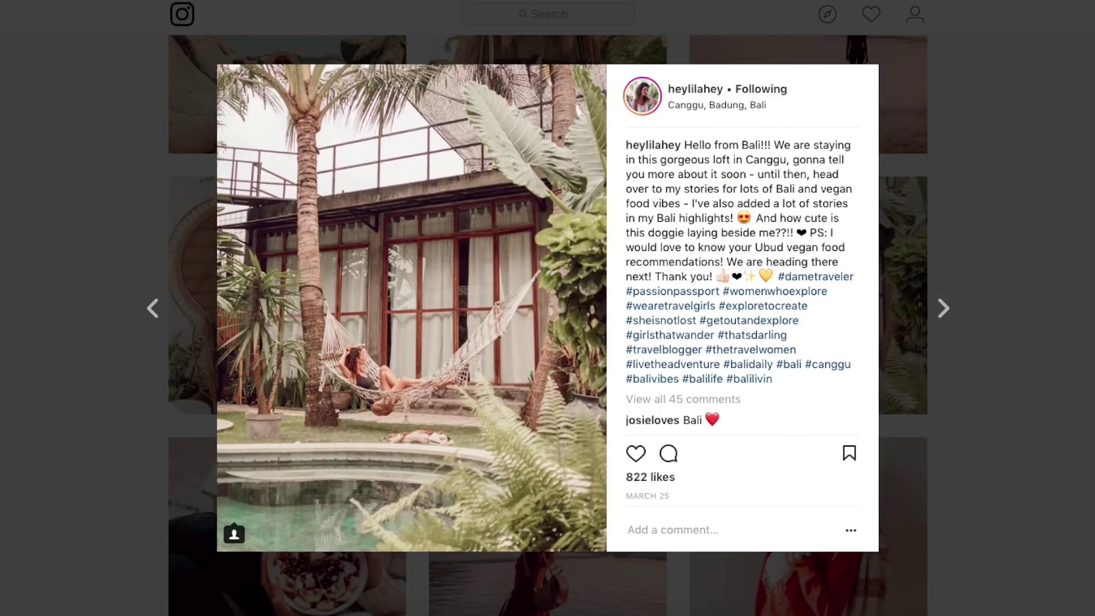
pyautogui.press('Escape')
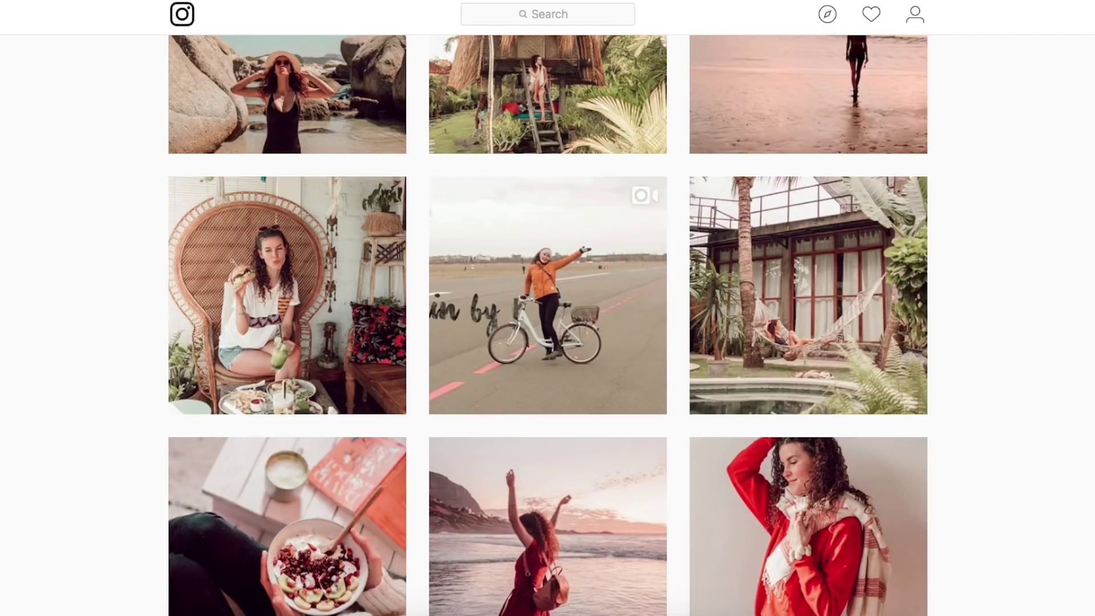
pyautogui.scroll(13, 548, 325)
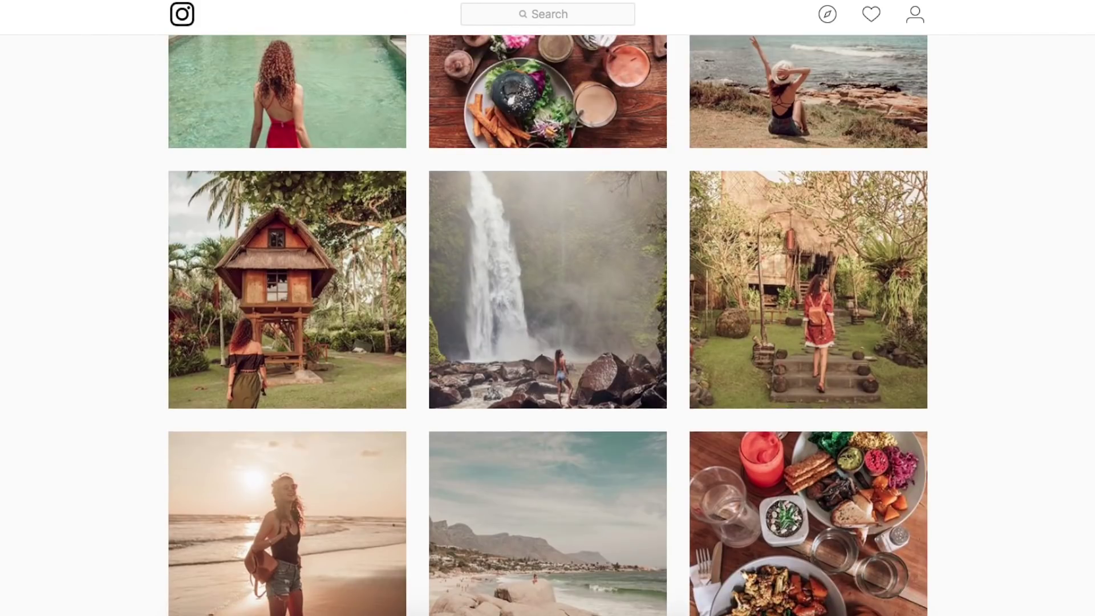
pyautogui.scroll(10, 547, 325)
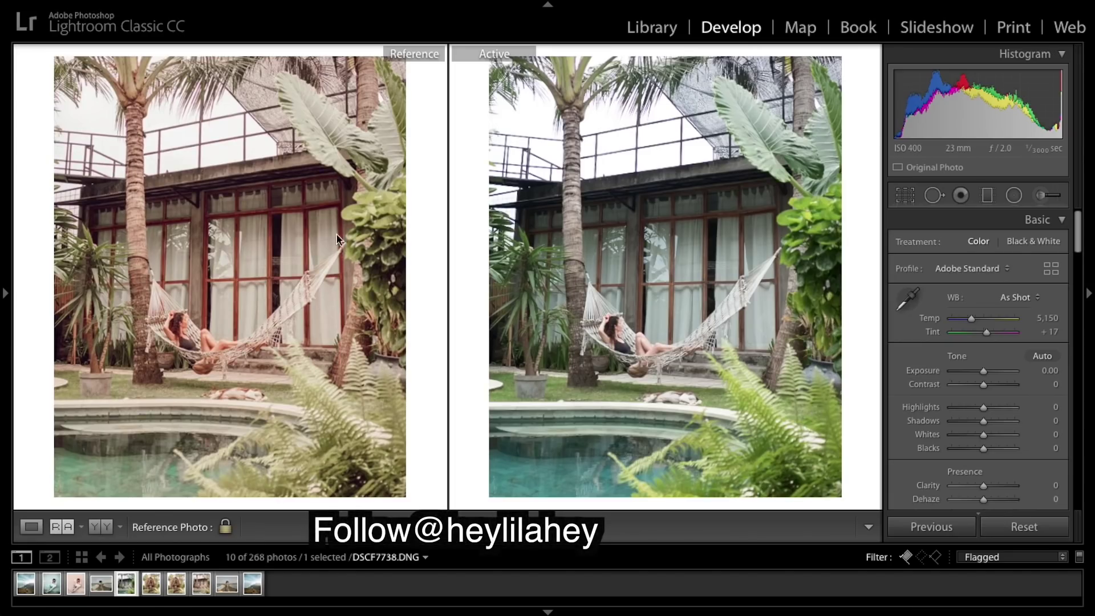
# - Switch to Lightroom, check the hammock photo's 4 x 5 crop and straightening with the Crop tool, and return to Reference View
pyautogui.click(906, 195)
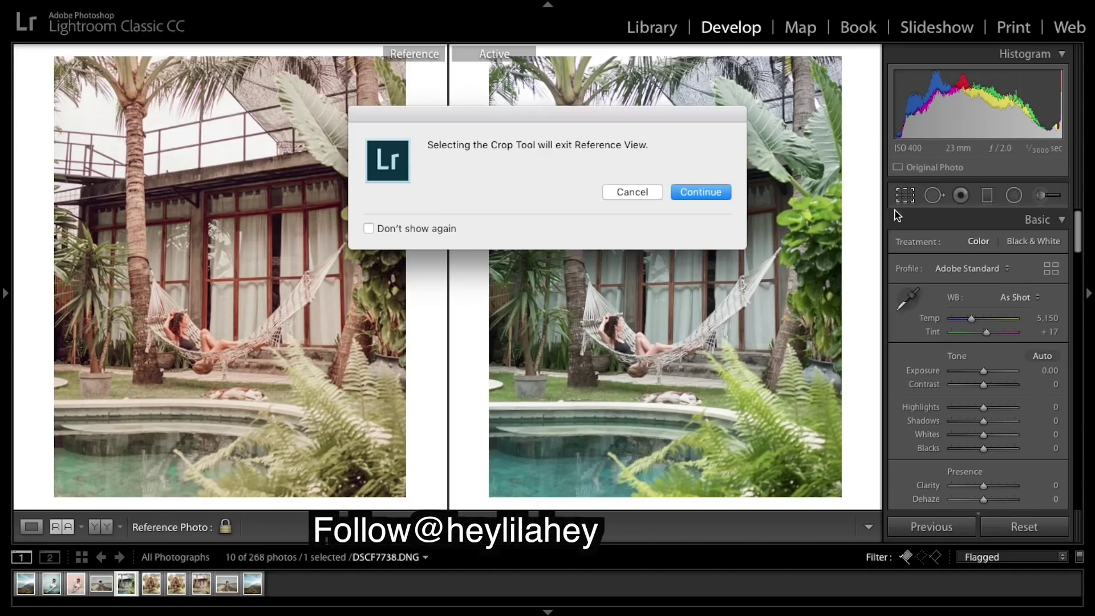
pyautogui.click(726, 192)
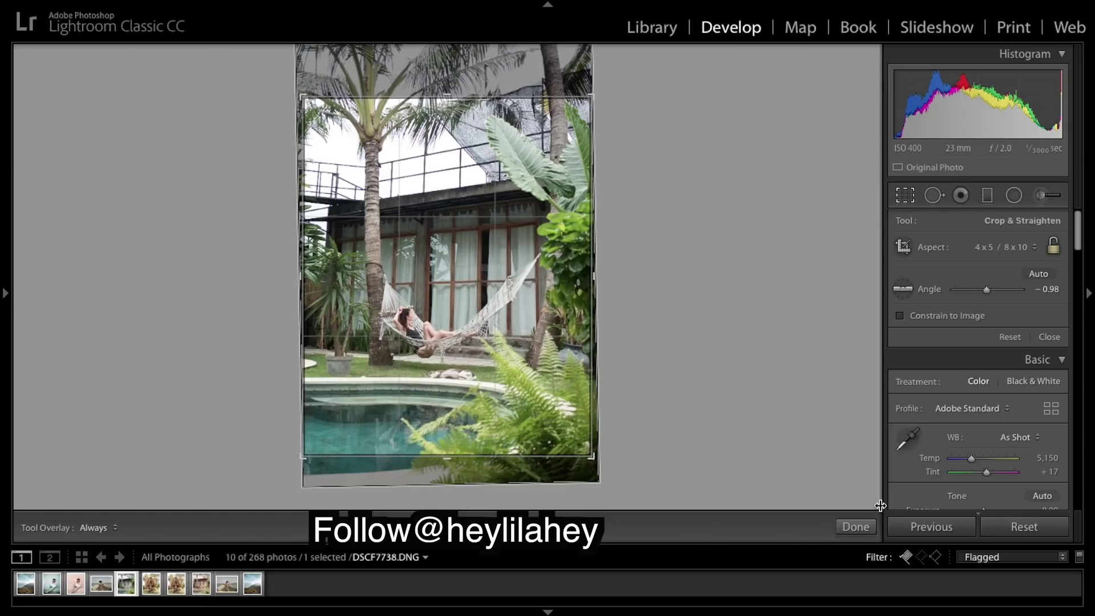
pyautogui.click(855, 534)
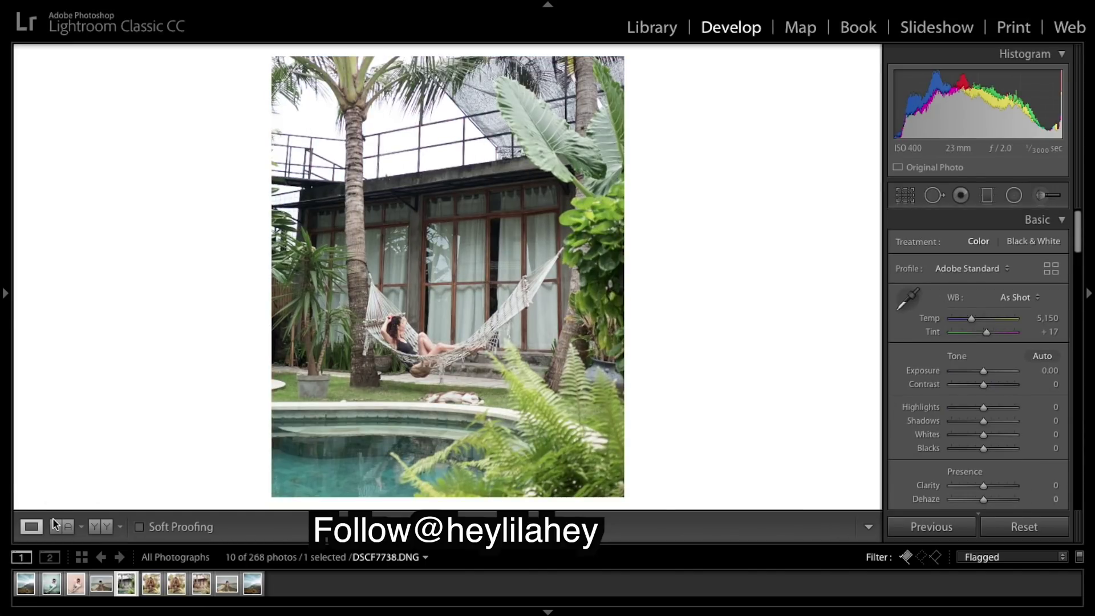
pyautogui.click(61, 530)
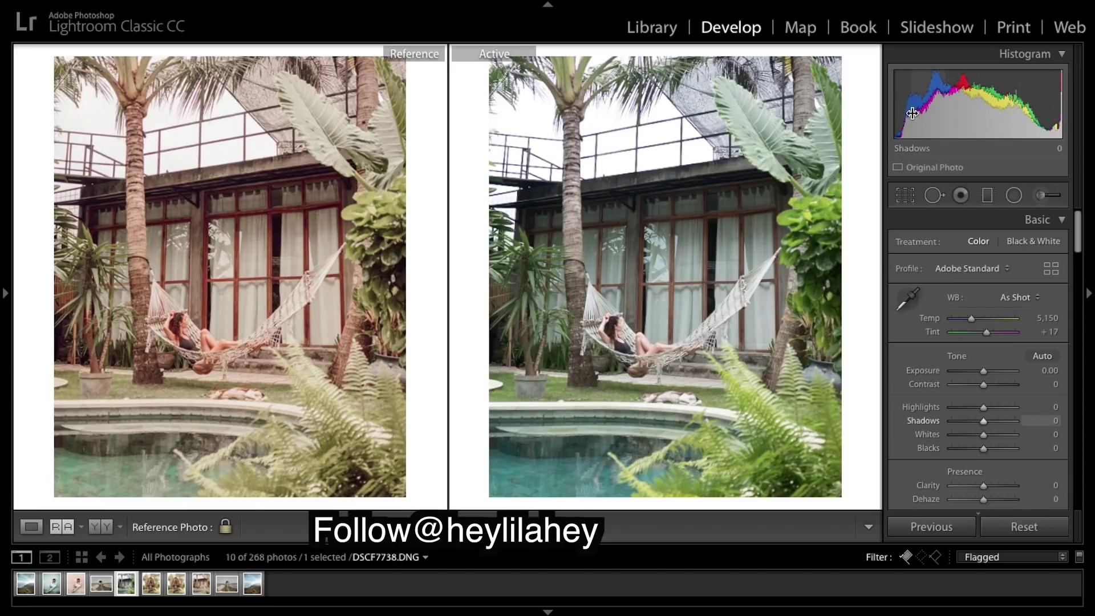
# - Set the hammock photo's white balance temperature to 9,000
pyautogui.click(1048, 318)
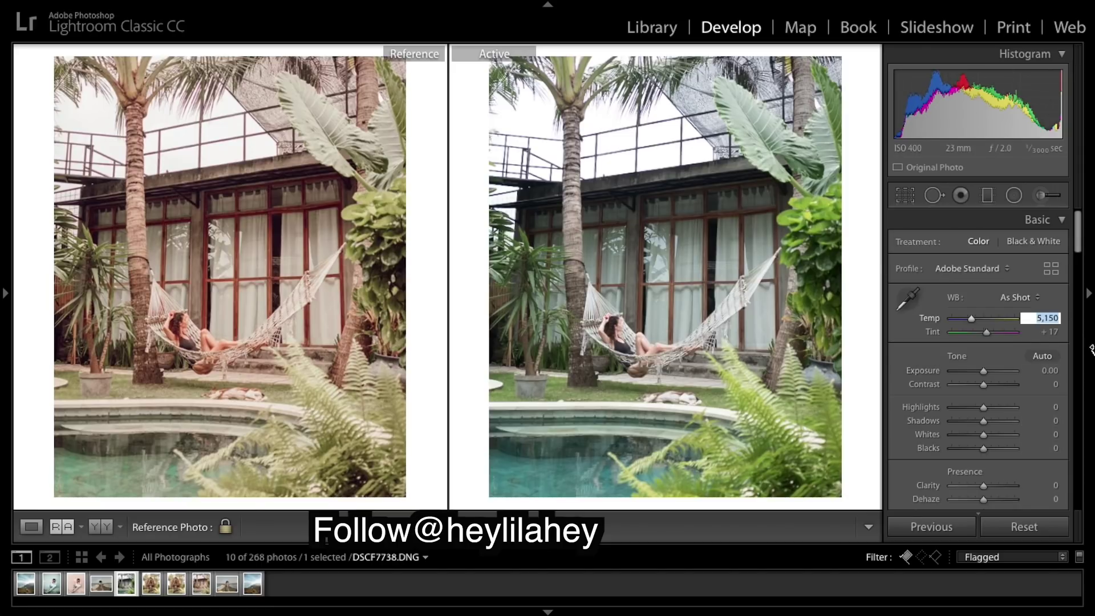
pyautogui.write('9000')
pyautogui.press('Return')
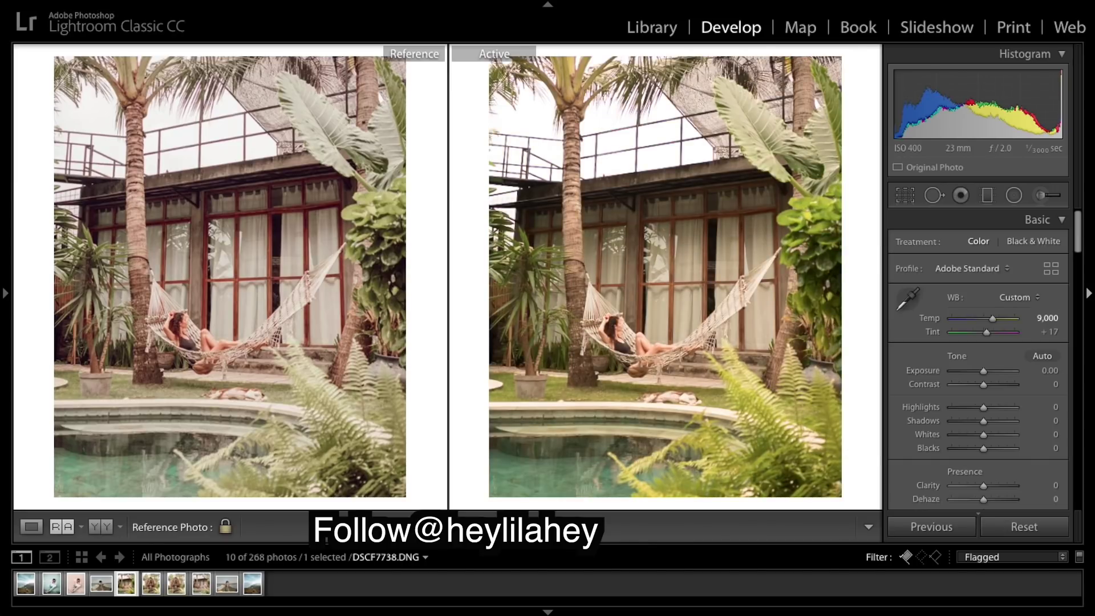
# - Lower the photo's Exposure to −0.10 and its Contrast to −42
pyautogui.scroll(-3, 1014, 420)
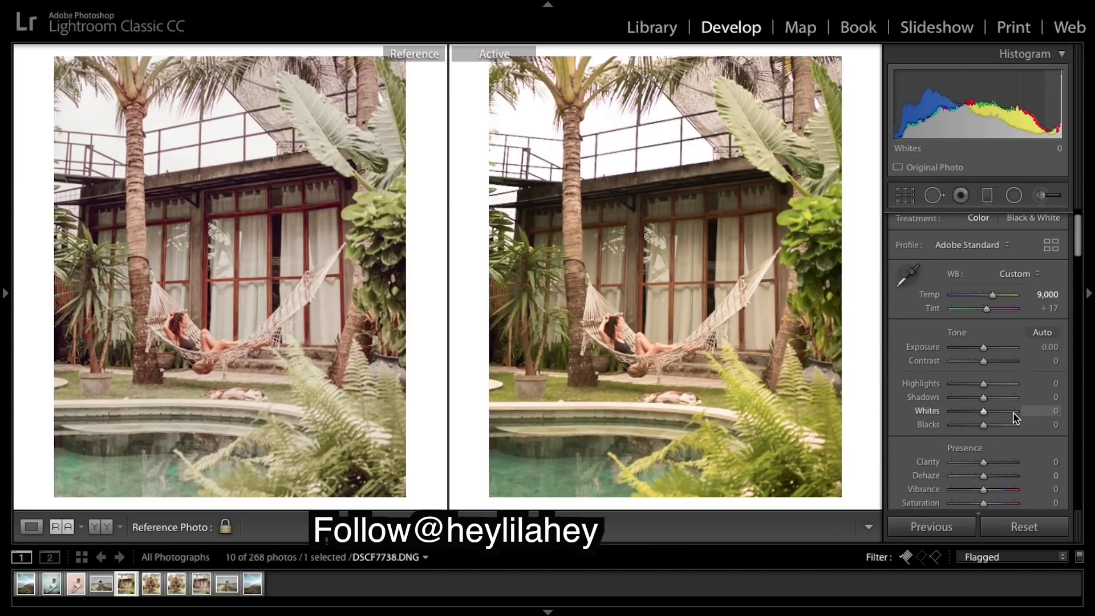
pyautogui.scroll(1, 1014, 418)
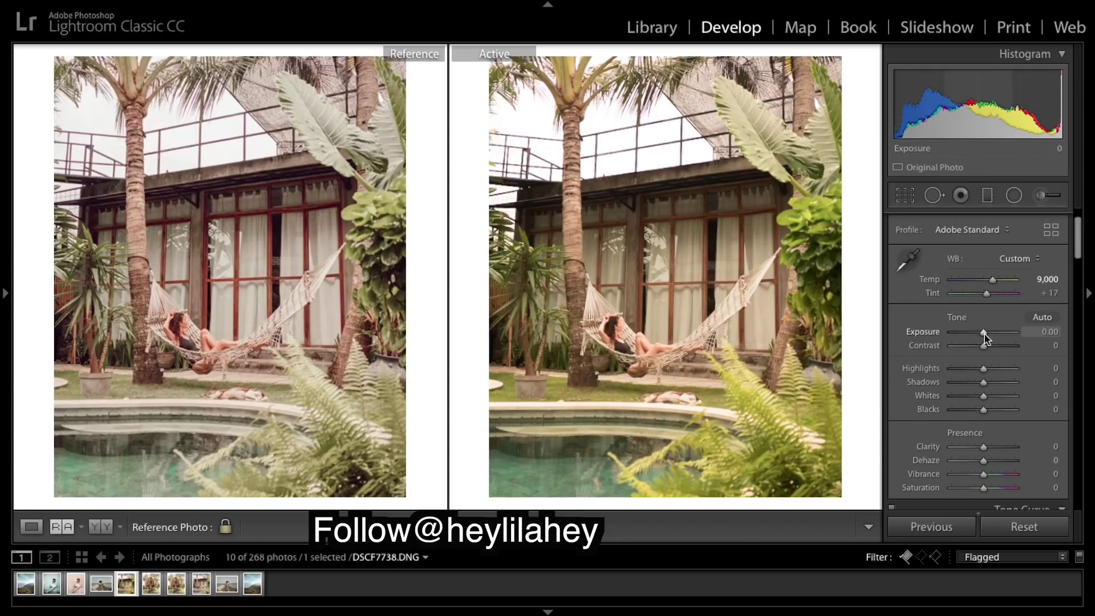
pyautogui.moveTo(983, 332); pyautogui.dragTo(981, 332)
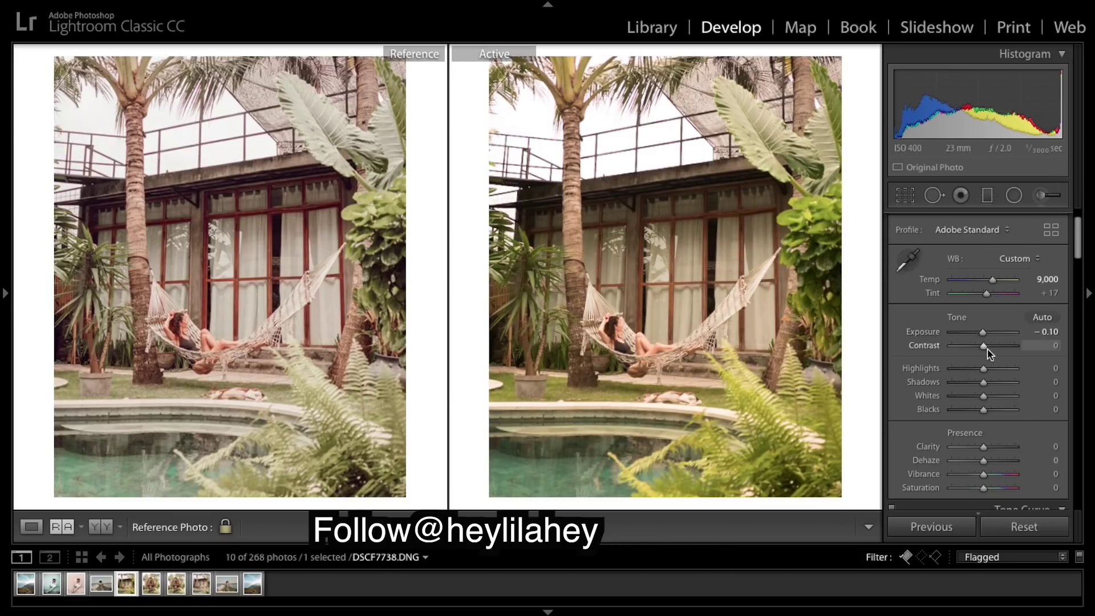
pyautogui.moveTo(985, 349); pyautogui.dragTo(971, 349)
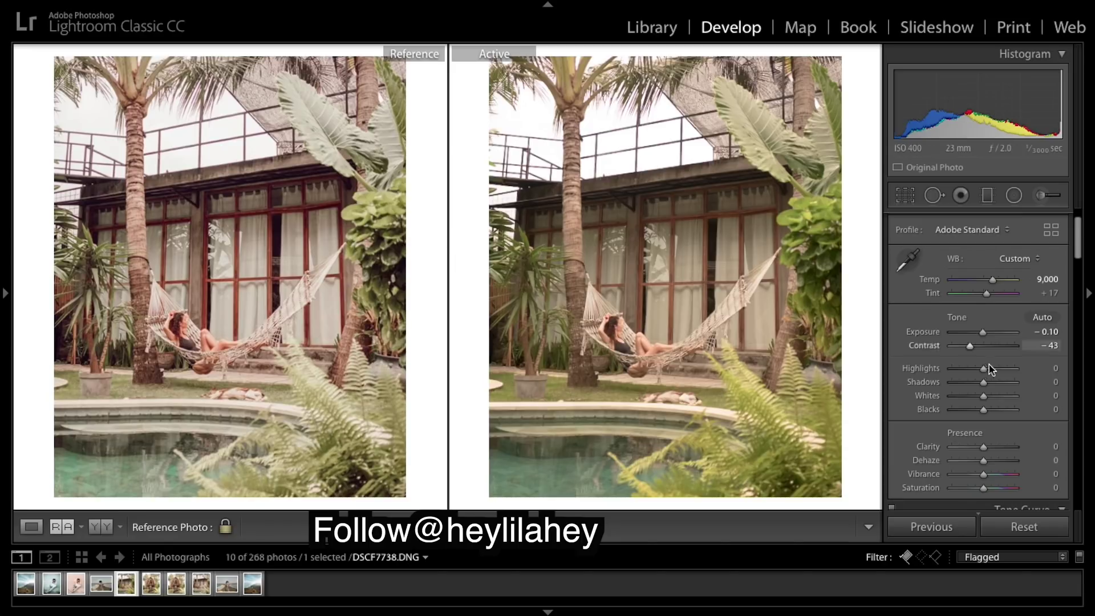
pyautogui.moveTo(972, 349); pyautogui.dragTo(971, 349)
pyautogui.moveTo(970, 348); pyautogui.dragTo(972, 351)
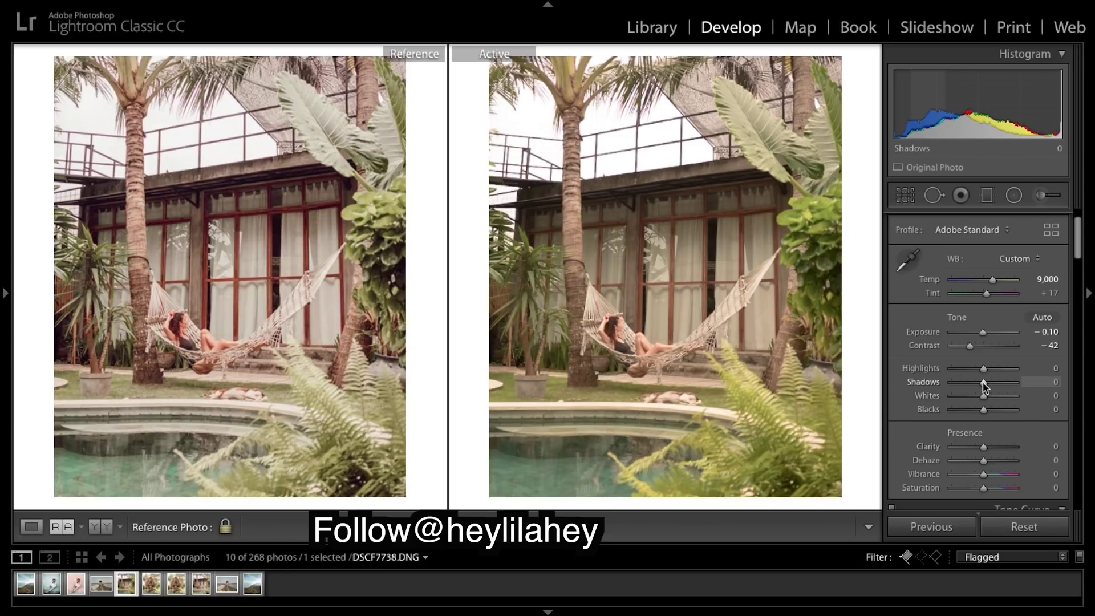
# - Set the tone sliders to Shadows +57, Highlights −94, Whites −66 and Blacks +72
pyautogui.moveTo(983, 385); pyautogui.dragTo(1005, 382)
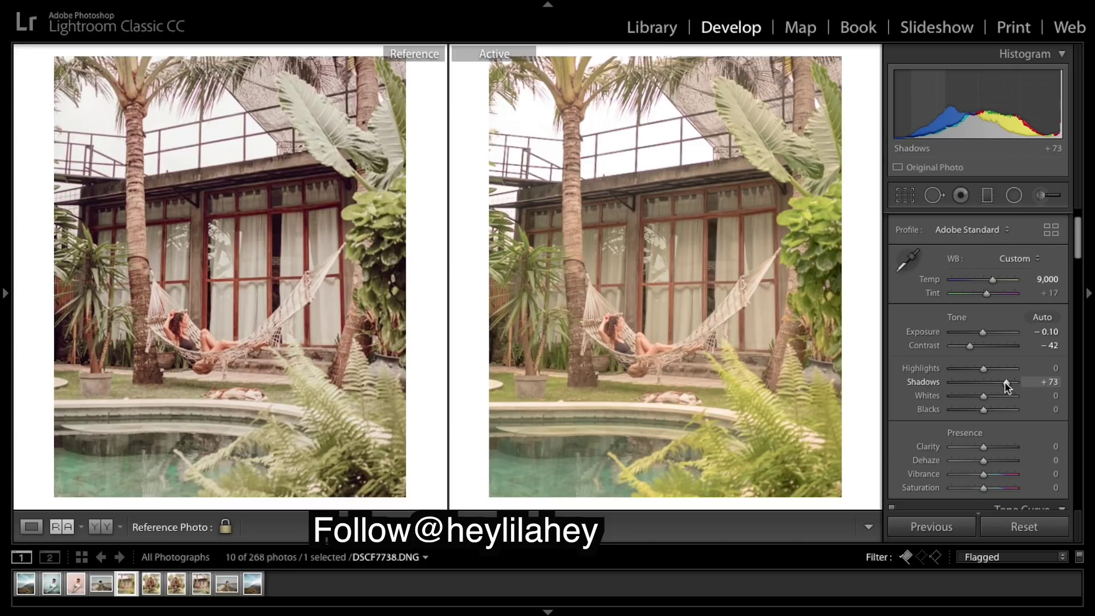
pyautogui.moveTo(1007, 386); pyautogui.dragTo(1003, 387)
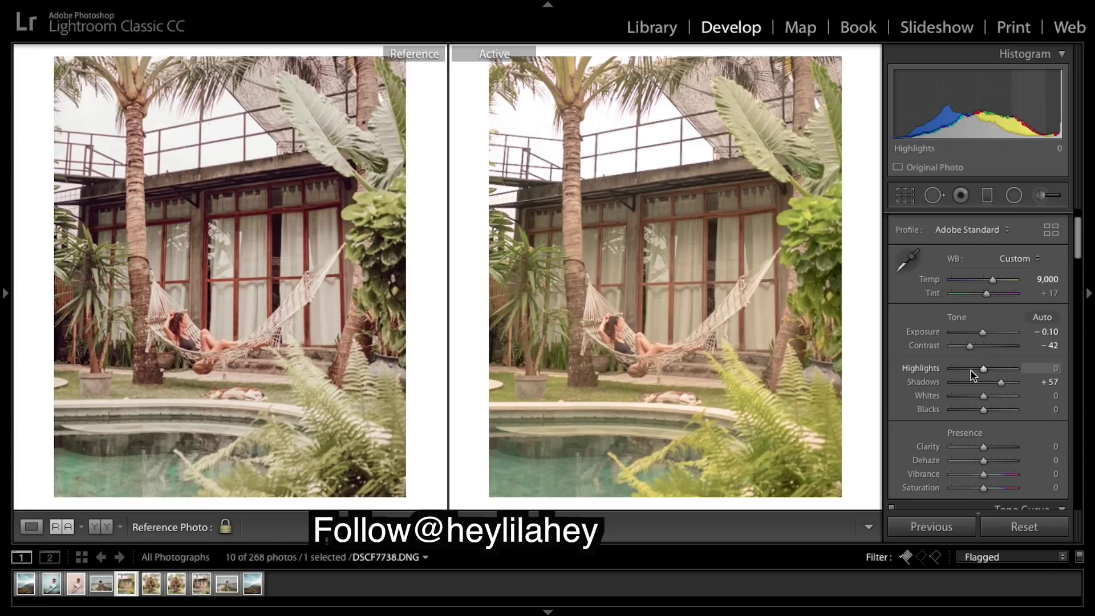
pyautogui.moveTo(983, 373); pyautogui.dragTo(963, 401)
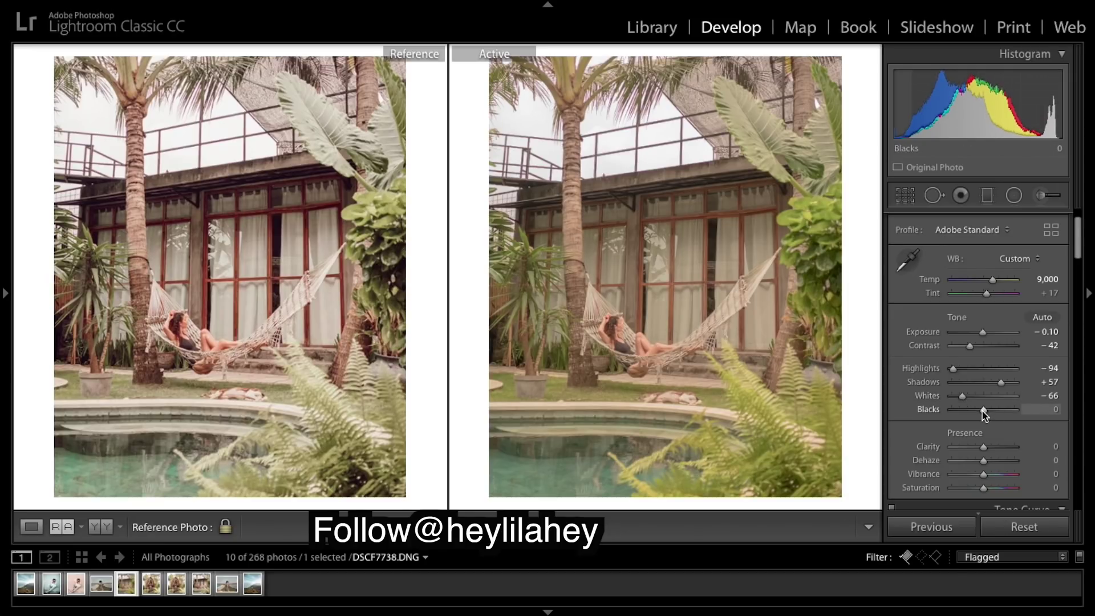
pyautogui.moveTo(984, 410); pyautogui.dragTo(1007, 412)
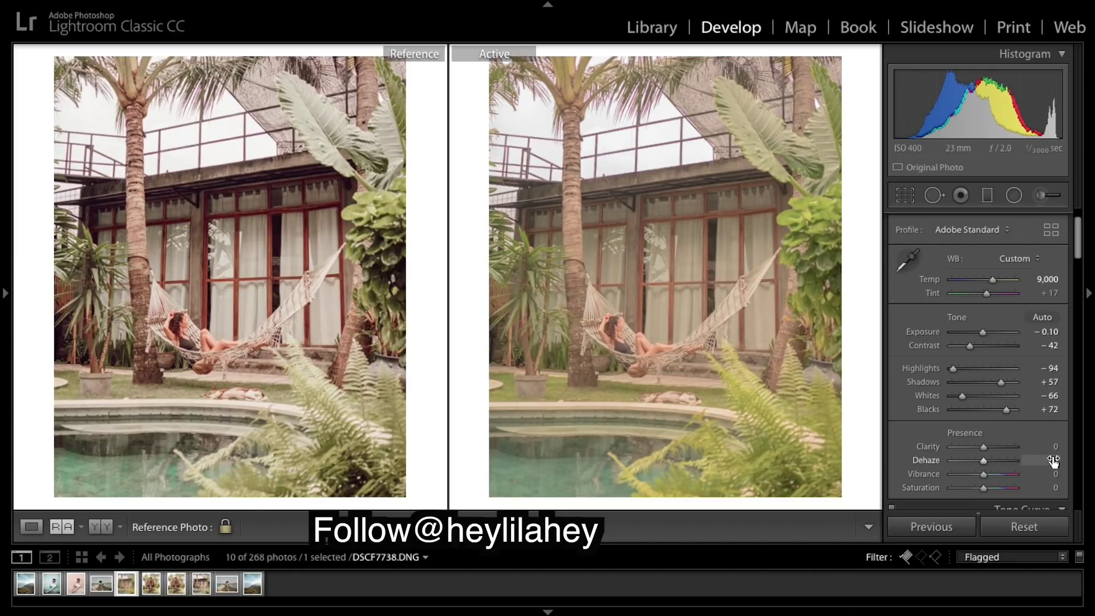
# - Shape the RGB tone curve with a lifted black point, three points along the diagonal and a slightly lowered white point
pyautogui.scroll(-2, 1051, 452)
pyautogui.scroll(-2, 1053, 452)
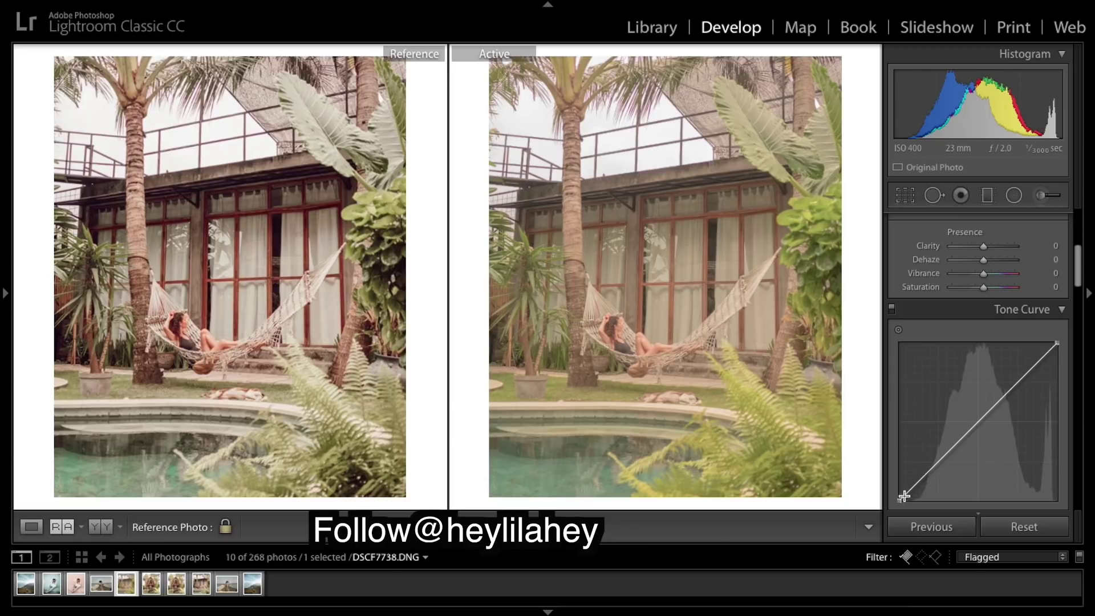
pyautogui.moveTo(899, 499); pyautogui.dragTo(947, 454)
pyautogui.moveTo(980, 421); pyautogui.dragTo(1016, 383)
pyautogui.moveTo(1056, 343); pyautogui.dragTo(1066, 353)
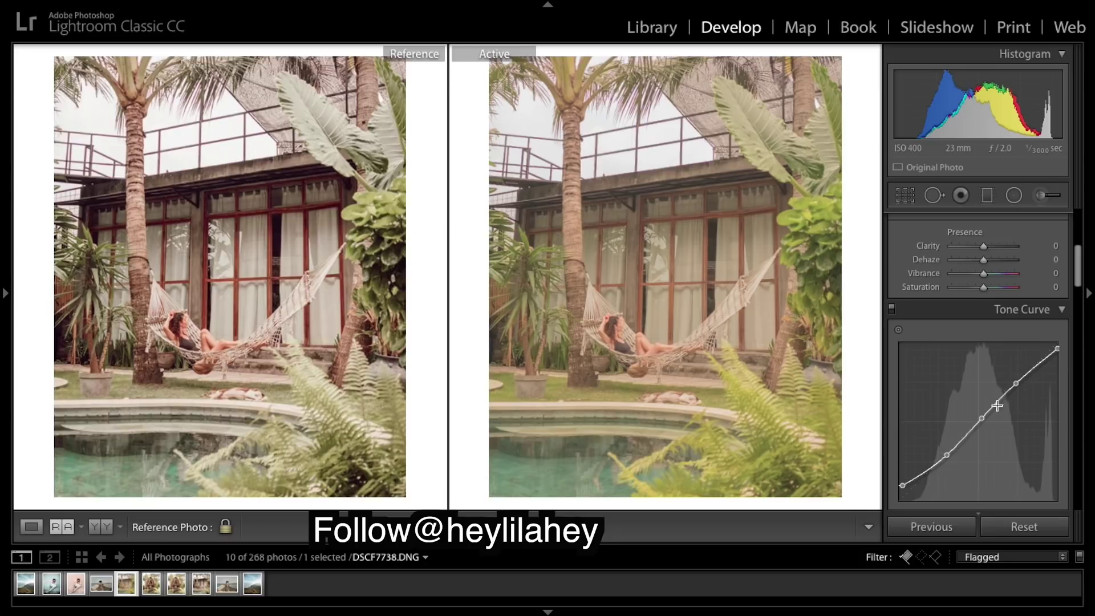
# - Shape the Red channel's tone curve into an S with pulled-down shadows and a highlight point raised to about 69 / 79 %
pyautogui.scroll(-2, 1014, 443)
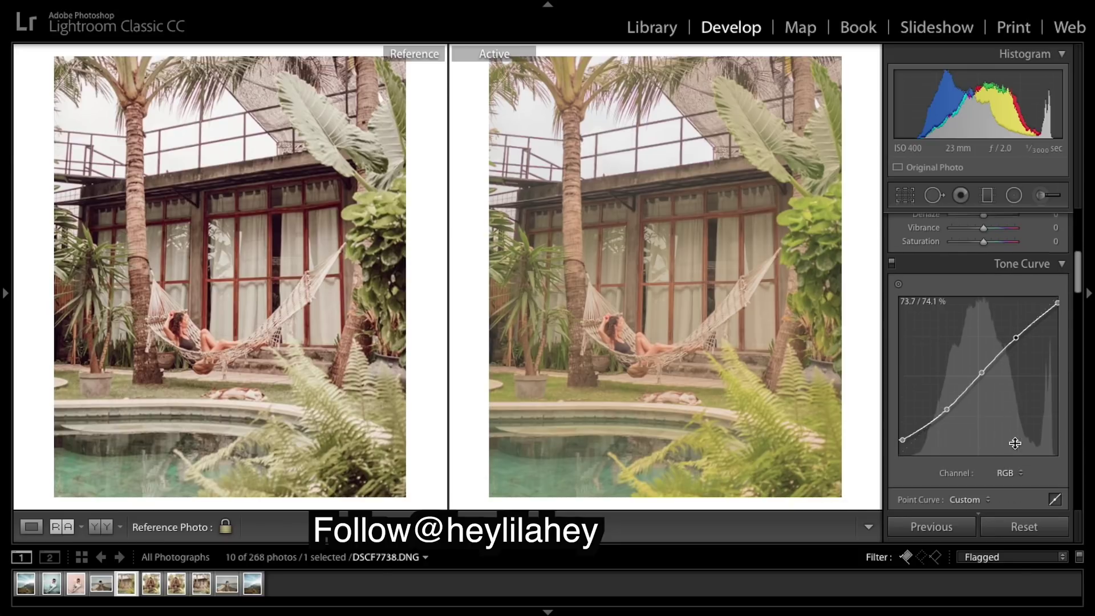
pyautogui.click(1020, 473)
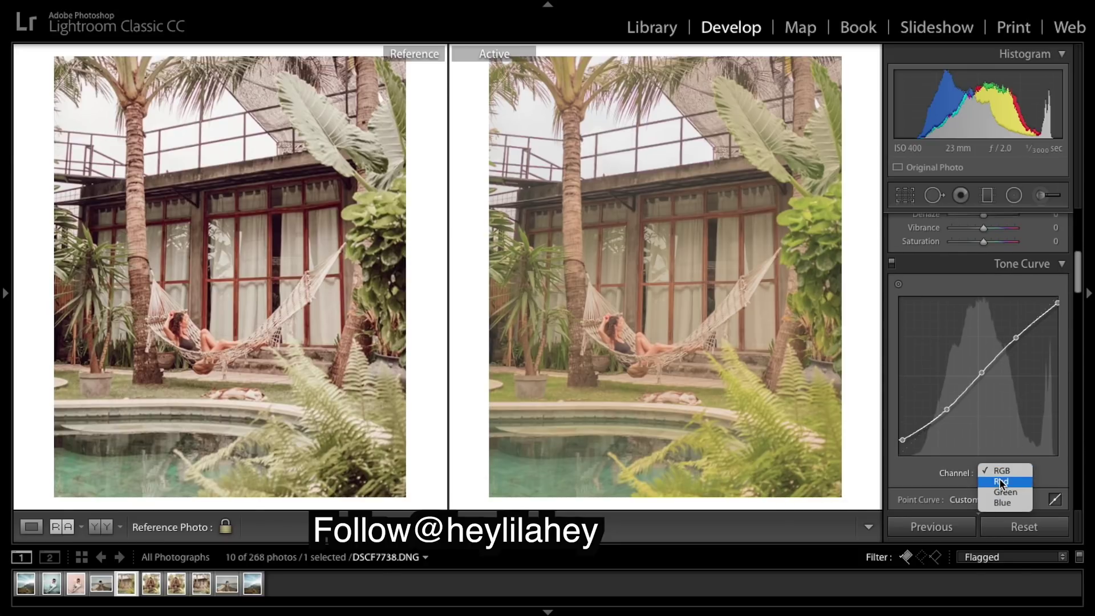
pyautogui.click(1004, 481)
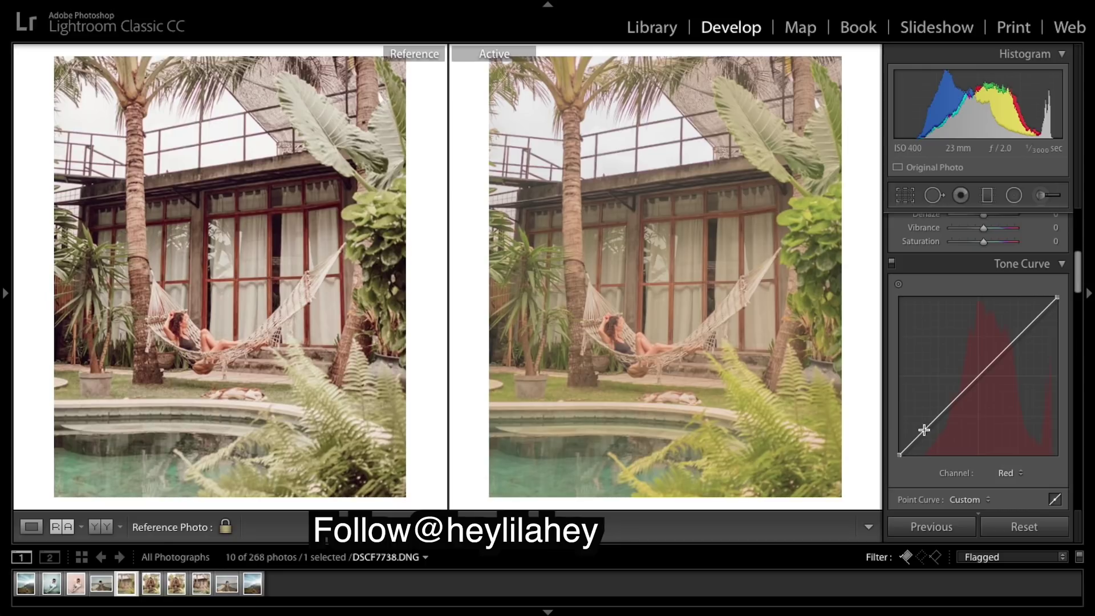
pyautogui.moveTo(924, 429); pyautogui.dragTo(949, 422)
pyautogui.moveTo(979, 383); pyautogui.dragTo(972, 380)
pyautogui.moveTo(916, 448); pyautogui.dragTo(914, 453)
pyautogui.moveTo(948, 417); pyautogui.dragTo(949, 421)
pyautogui.moveTo(1008, 335); pyautogui.dragTo(1009, 334)
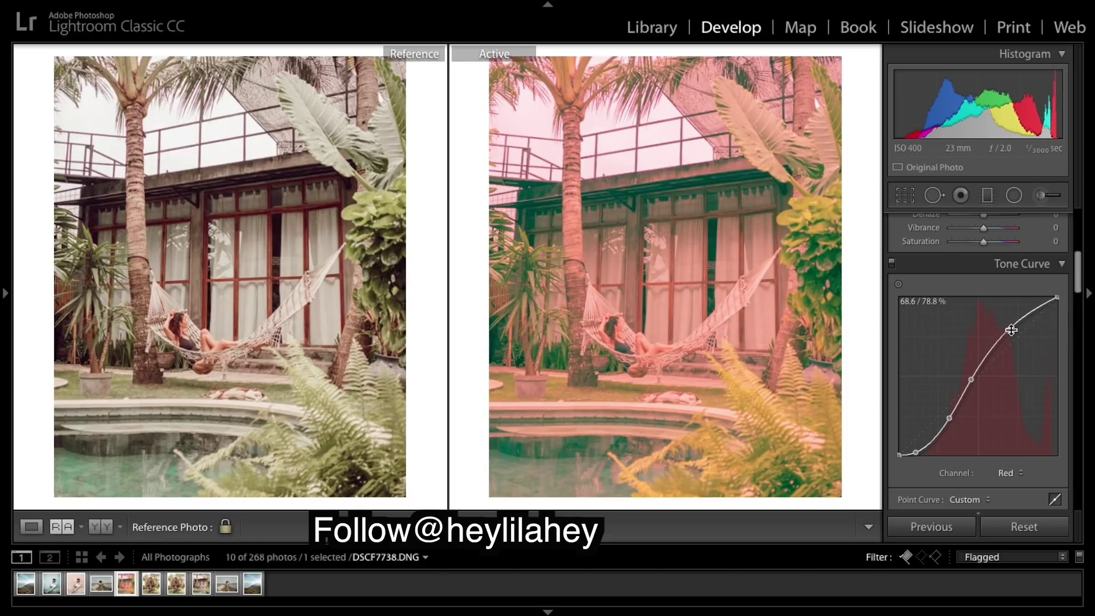
# - Shape the Green channel's curve into an S with lowered shadows, a midpoint near 45 / 47 % and highlights near 69 / 80 %
pyautogui.click(1009, 473)
pyautogui.click(1009, 485)
pyautogui.moveTo(924, 443); pyautogui.dragTo(932, 445)
pyautogui.moveTo(978, 414); pyautogui.dragTo(971, 383)
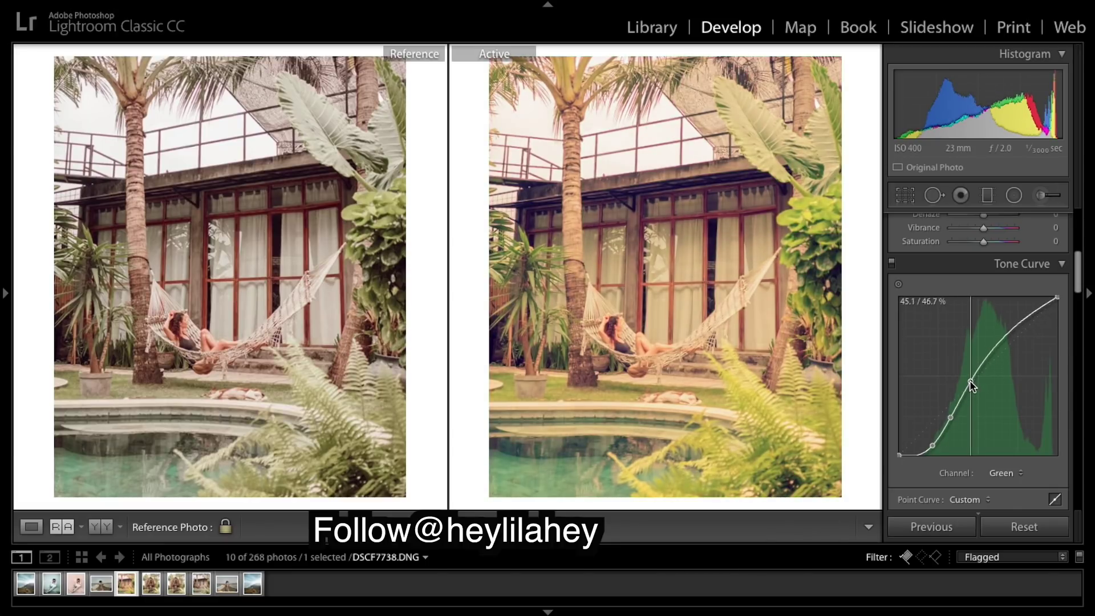
pyautogui.moveTo(1008, 345); pyautogui.dragTo(1009, 334)
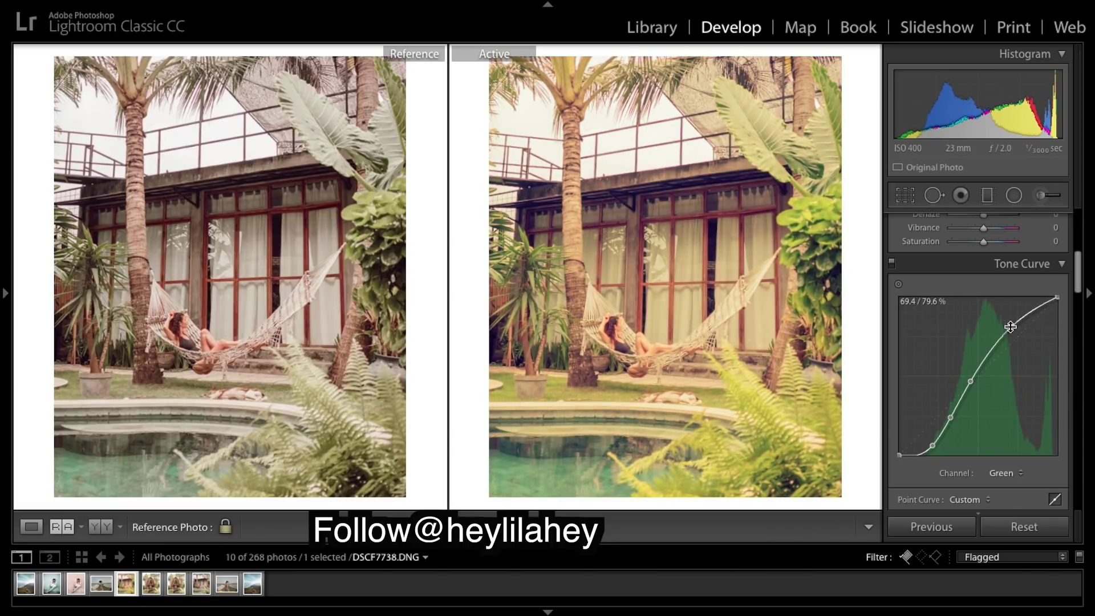
# - Shape the Blue channel's tone curve into an S with lowered shadows, a midpoint near 44 / 47 % and raised highlights, returning to the RGB curve
pyautogui.click(1005, 472)
pyautogui.click(1005, 484)
pyautogui.moveTo(931, 433); pyautogui.dragTo(972, 384)
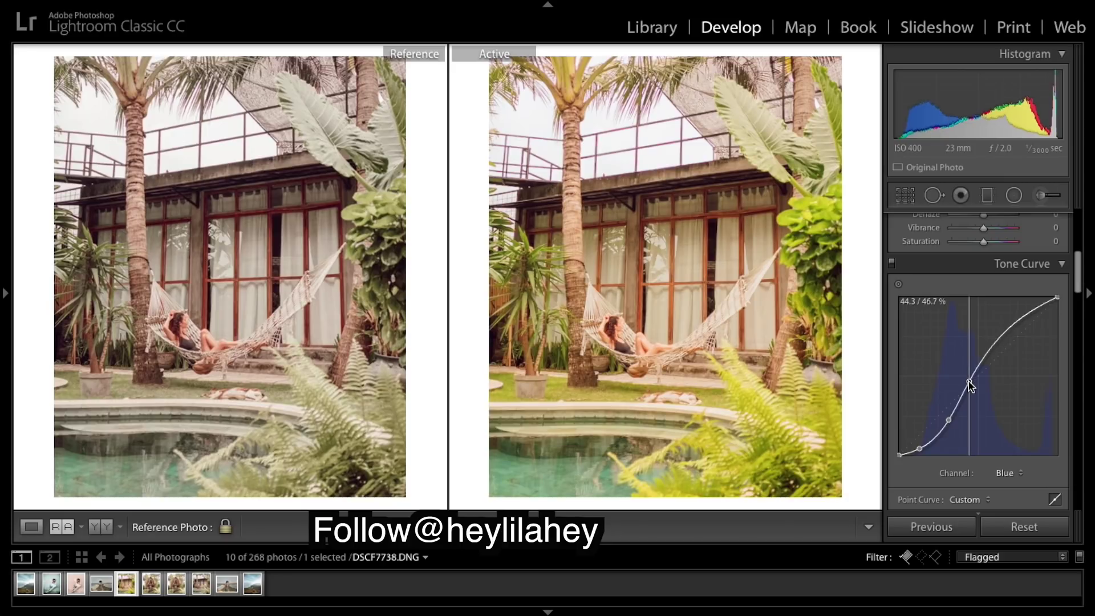
pyautogui.moveTo(1017, 323); pyautogui.dragTo(1007, 337)
pyautogui.click(1008, 472)
pyautogui.click(1000, 437)
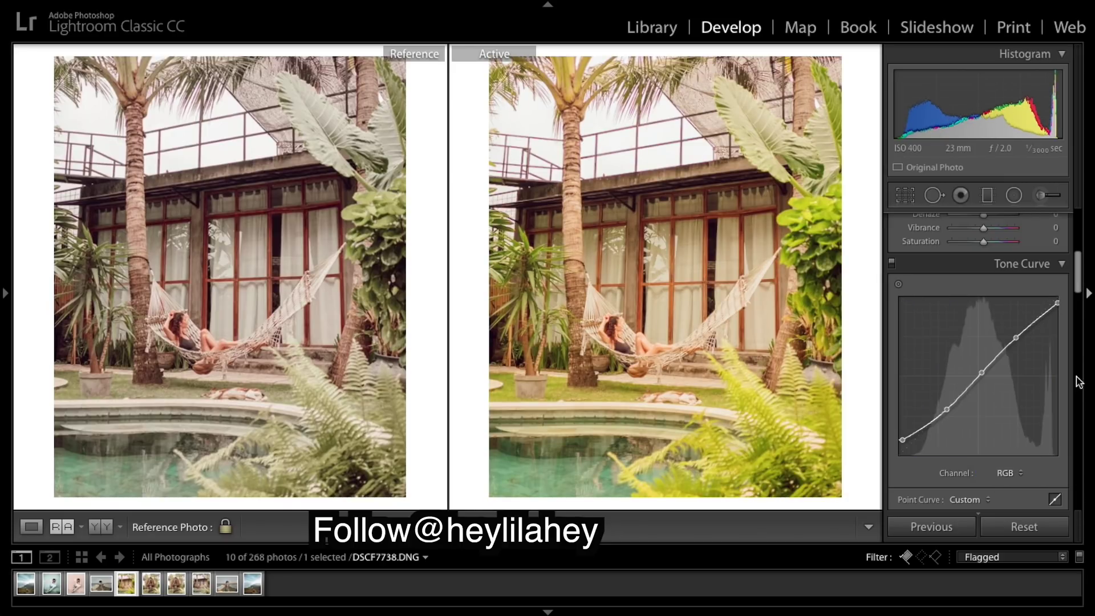
# - Compare the photo with the tone curve adjustments switched off and on, leaving them enabled
pyautogui.click(892, 263)
pyautogui.click(892, 264)
pyautogui.click(891, 263)
pyautogui.click(891, 263)
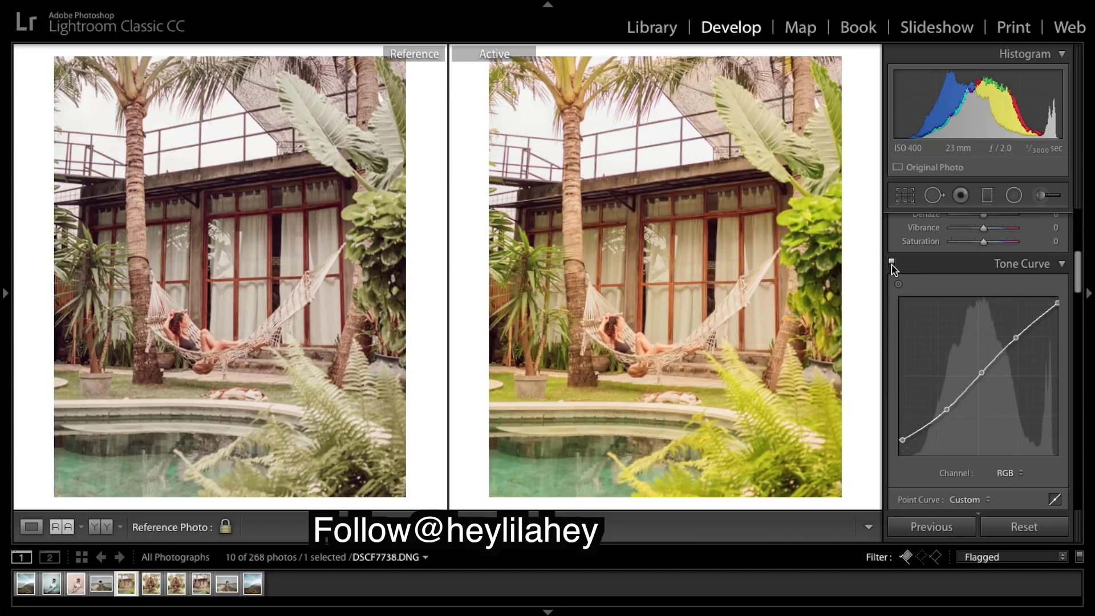
# - Reduce the foliage colours by setting HSL saturation to Green −36 and Yellow −54
pyautogui.scroll(-5, 1069, 330)
pyautogui.scroll(-3, 1069, 330)
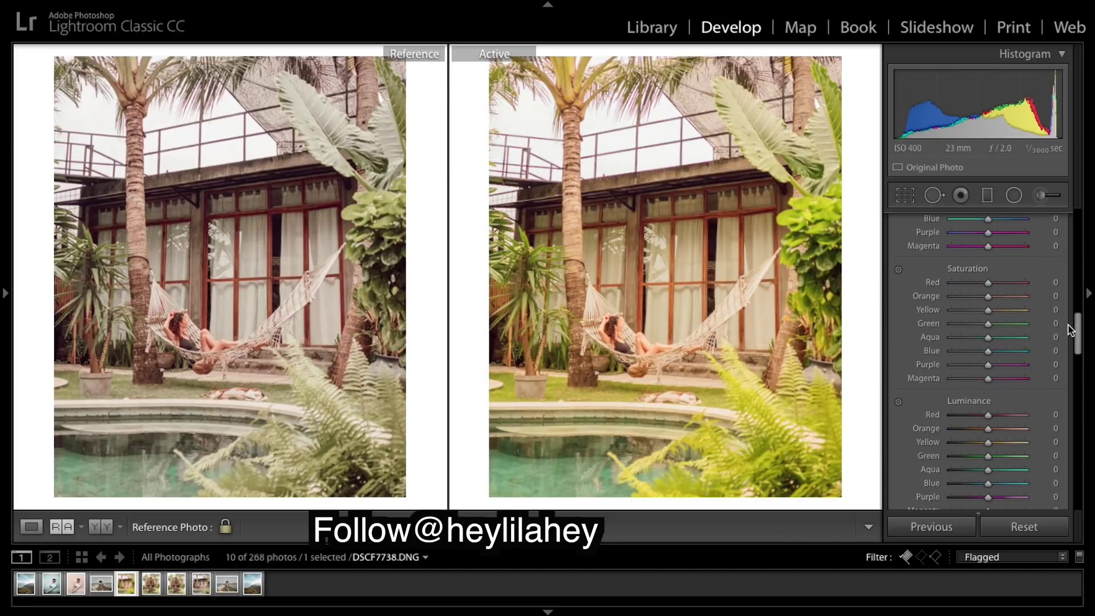
pyautogui.moveTo(988, 323)
pyautogui.mouseDown()
pyautogui.moveTo(956, 323)
pyautogui.moveTo(1032, 345)
pyautogui.moveTo(961, 340)
pyautogui.moveTo(976, 337)
pyautogui.mouseUp()
pyautogui.moveTo(977, 311); pyautogui.dragTo(968, 313)
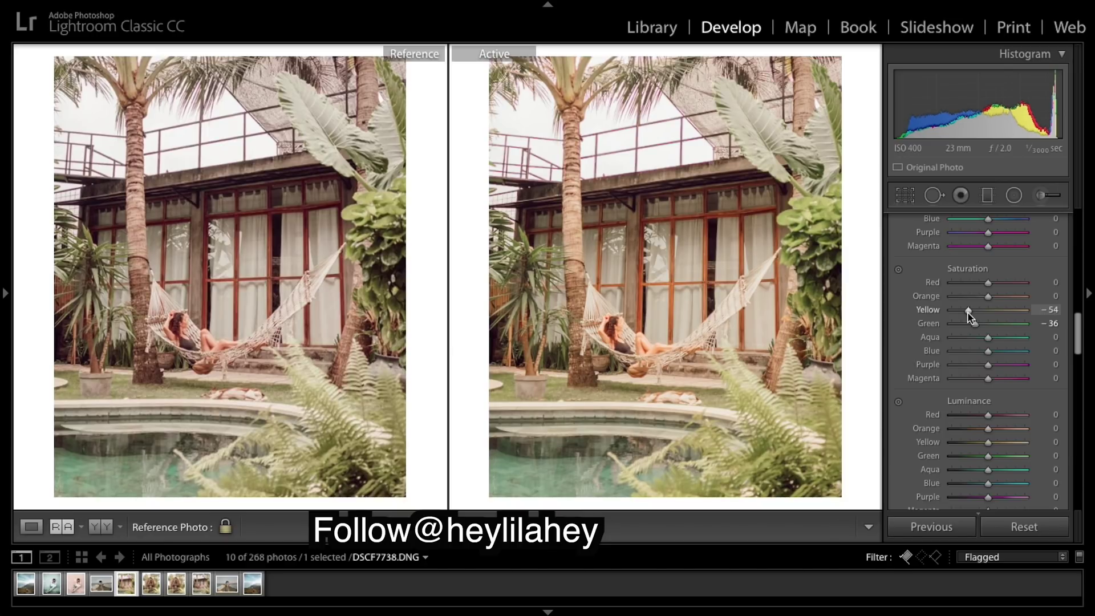
# - Compare the edited hammock photo with its unedited version several times
pyautogui.scroll(15, 998, 309)
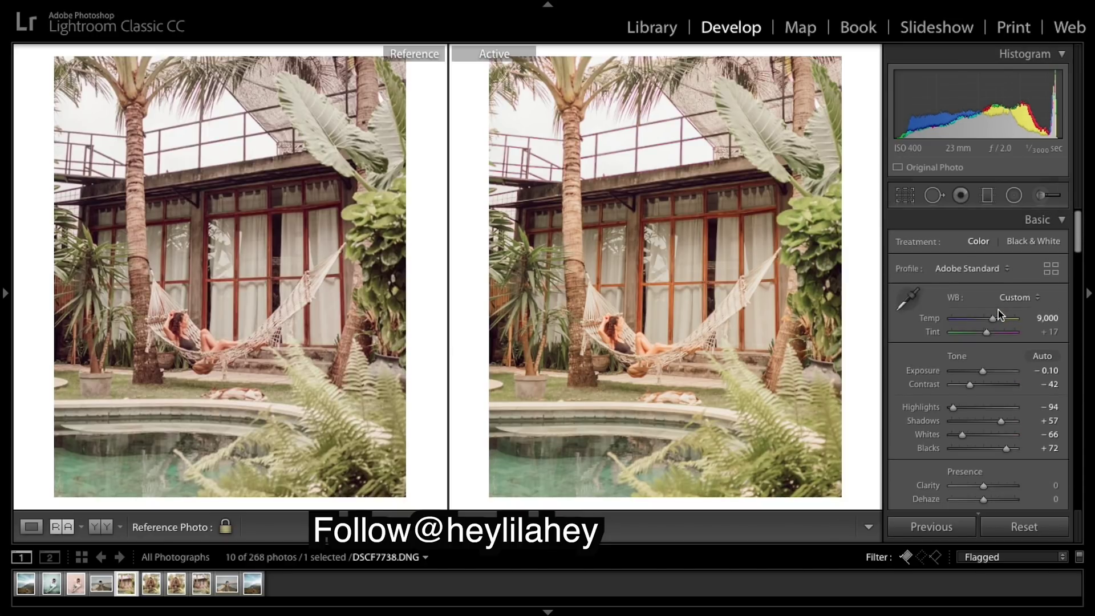
pyautogui.press('\\')
pyautogui.press('\\')
pyautogui.press('\\')
pyautogui.press('\\')
pyautogui.press('\\')
pyautogui.press('\\')
# - Set the camera calibration to Shadows Tint −2, Red Primary Hue +30 and Red Primary Saturation +40
pyautogui.scroll(-20, 998, 310)
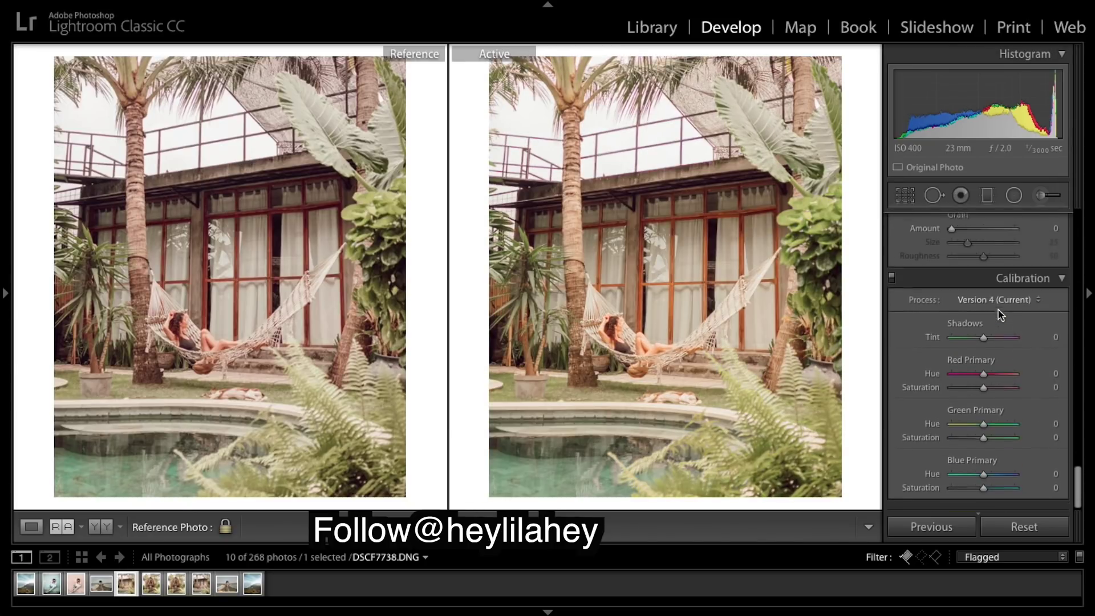
pyautogui.doubleClick(982, 344)
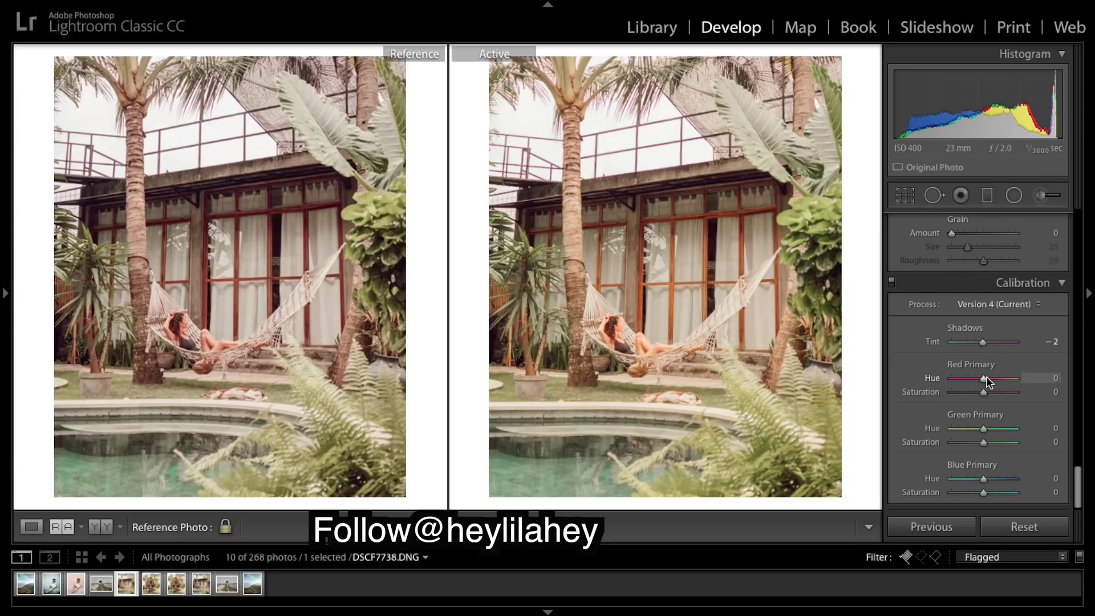
pyautogui.moveTo(986, 383)
pyautogui.mouseDown()
pyautogui.moveTo(1004, 378)
pyautogui.moveTo(968, 378)
pyautogui.moveTo(993, 380)
pyautogui.mouseUp()
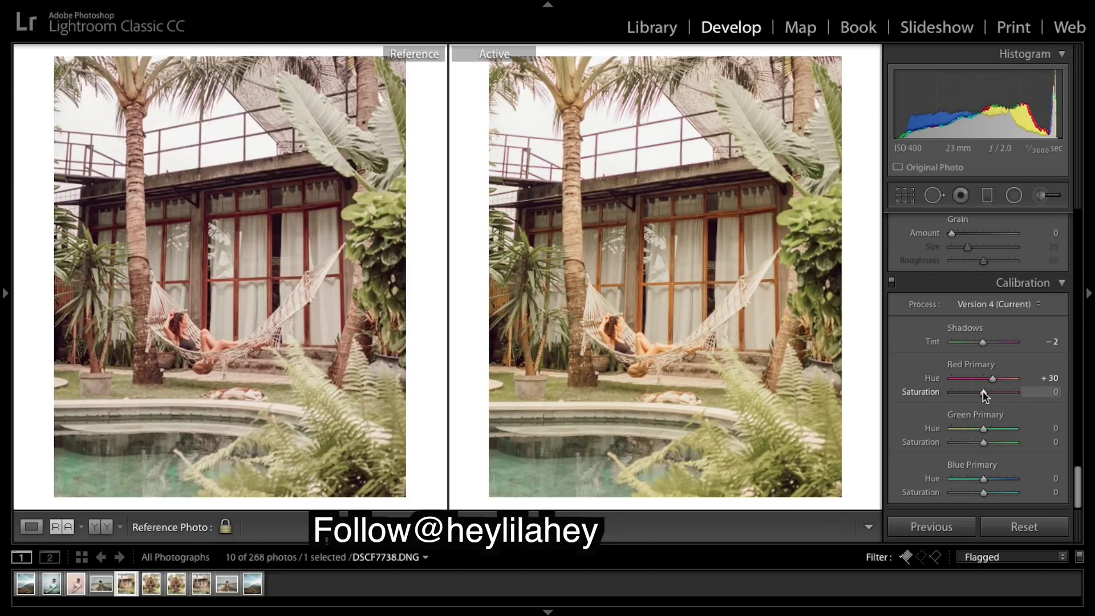
pyautogui.moveTo(984, 394); pyautogui.dragTo(996, 394)
# - Calibrate the Green Primary to Hue +35 and Saturation −10, and the Blue Primary to Hue −10 and Saturation −12
pyautogui.moveTo(983, 430); pyautogui.dragTo(995, 433)
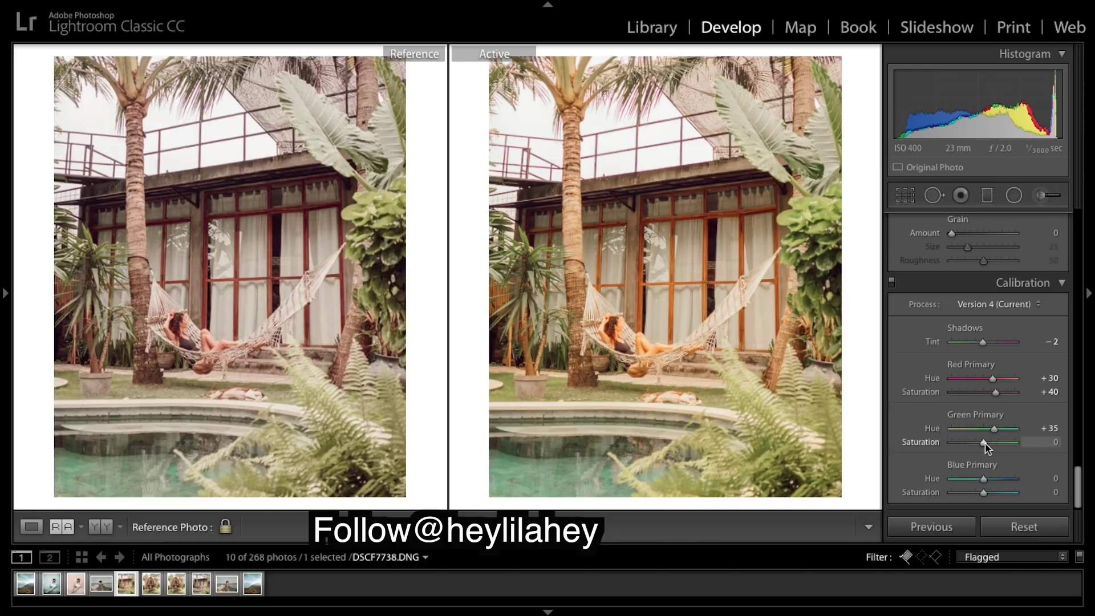
pyautogui.moveTo(984, 444); pyautogui.dragTo(979, 444)
pyautogui.scroll(15, 991, 290)
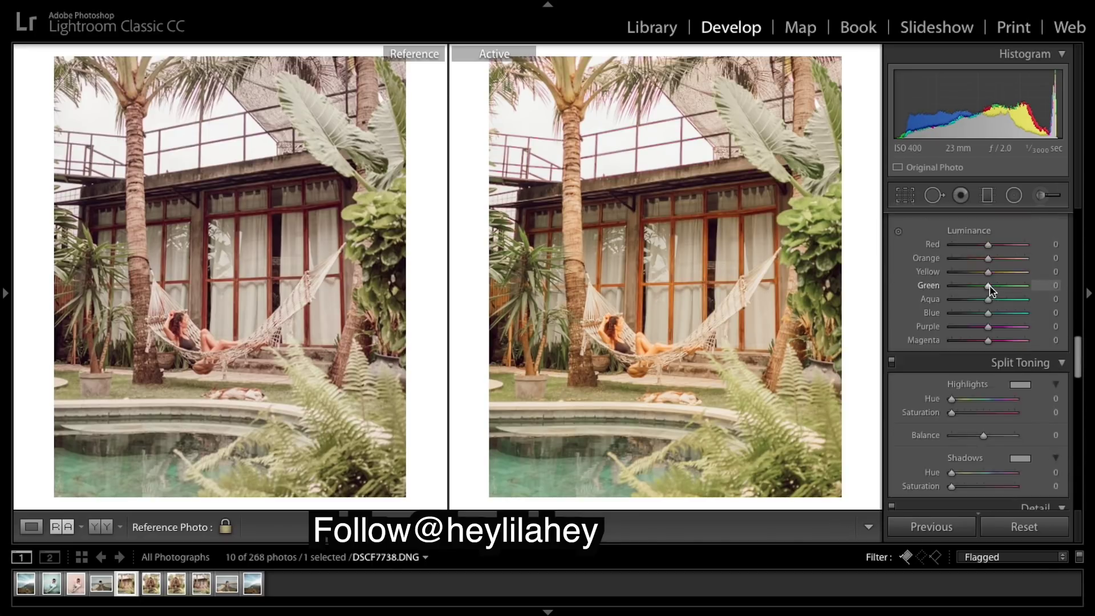
pyautogui.scroll(-10, 969, 325)
pyautogui.scroll(-4, 969, 327)
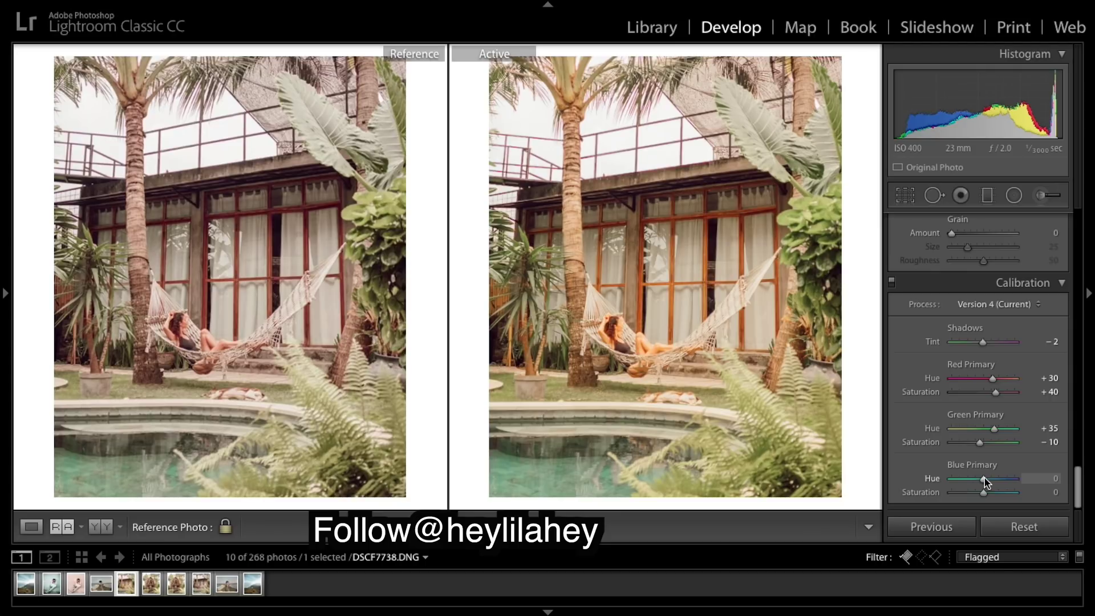
pyautogui.moveTo(984, 478); pyautogui.dragTo(980, 481)
pyautogui.moveTo(982, 492); pyautogui.dragTo(979, 494)
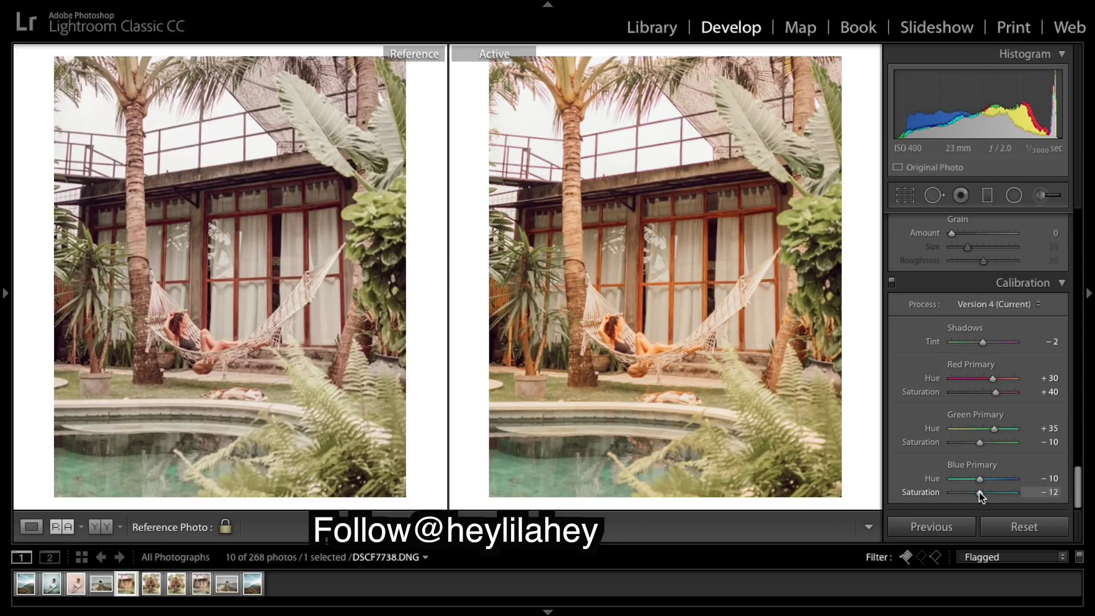
# - Adjust the HSL reds to Hue +15 and Saturation −20, and the oranges to Hue −18 and Saturation −44
pyautogui.scroll(10, 962, 339)
pyautogui.scroll(8, 962, 339)
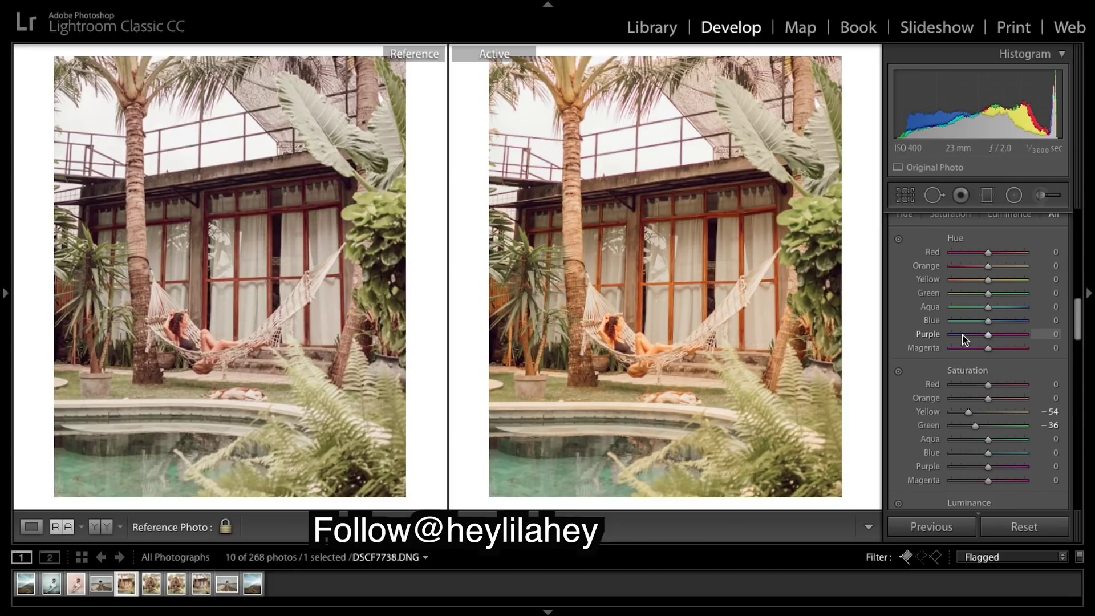
pyautogui.moveTo(987, 251); pyautogui.dragTo(980, 269)
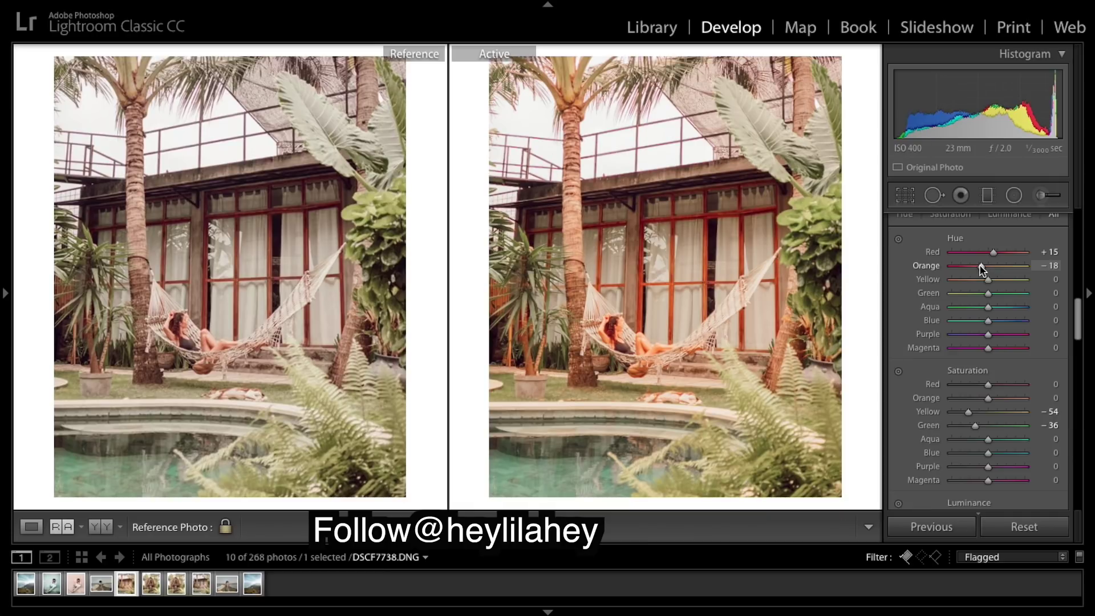
pyautogui.moveTo(984, 385); pyautogui.dragTo(972, 401)
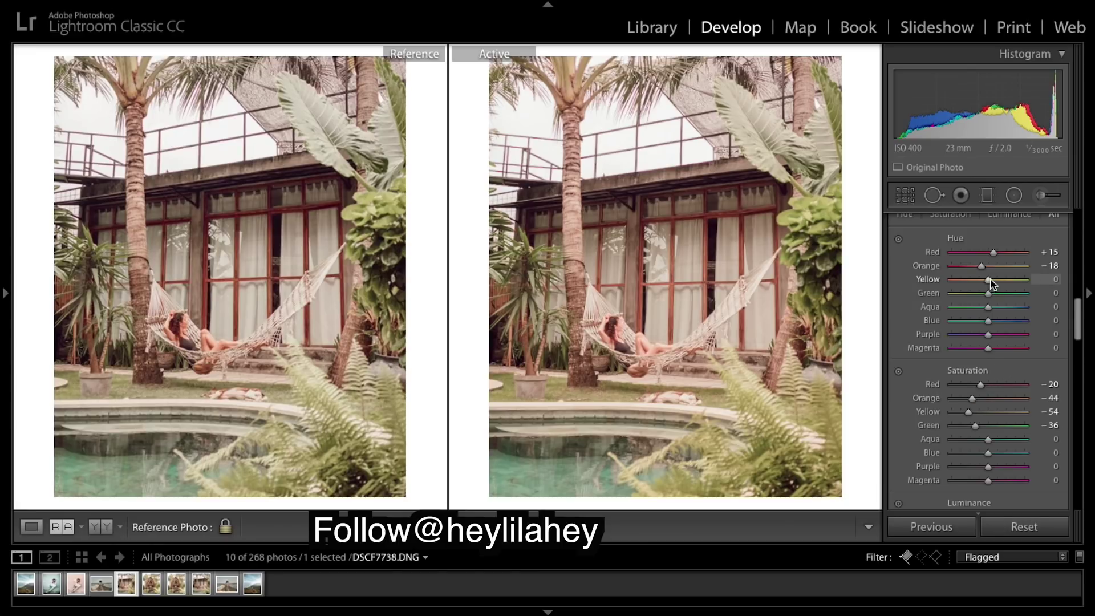
# - Set the remaining HSL hues to Yellow +9, Green −38, Aqua +10, Blue −73, Purple +20 and Magenta +20
pyautogui.moveTo(991, 280); pyautogui.dragTo(994, 283)
pyautogui.moveTo(988, 293)
pyautogui.mouseDown()
pyautogui.moveTo(911, 294)
pyautogui.moveTo(974, 306)
pyautogui.mouseUp()
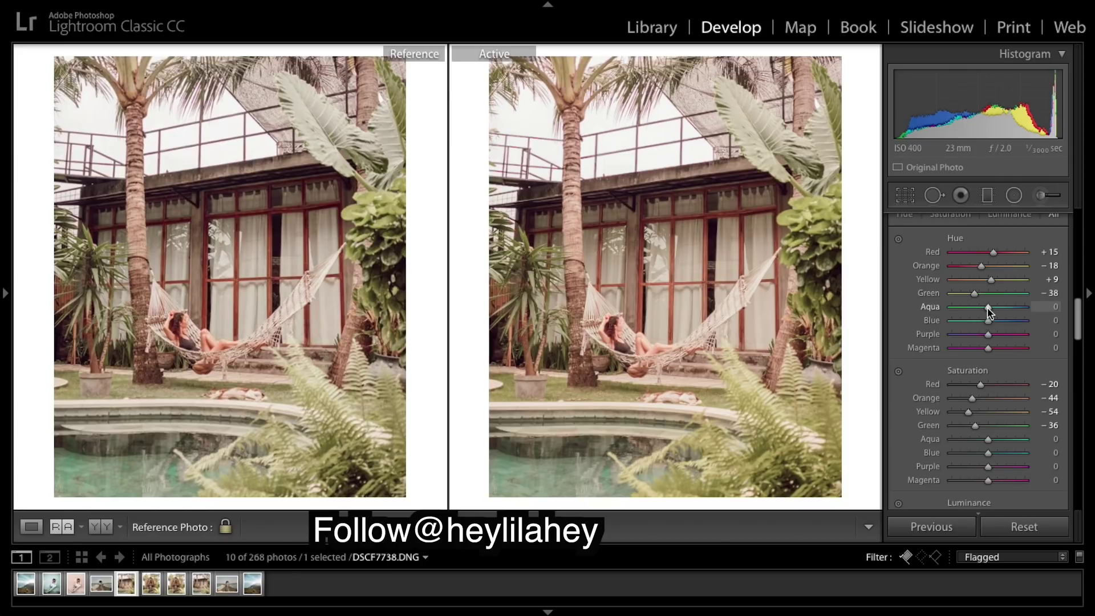
pyautogui.moveTo(990, 310); pyautogui.dragTo(865, 296)
pyautogui.moveTo(956, 311); pyautogui.dragTo(991, 311)
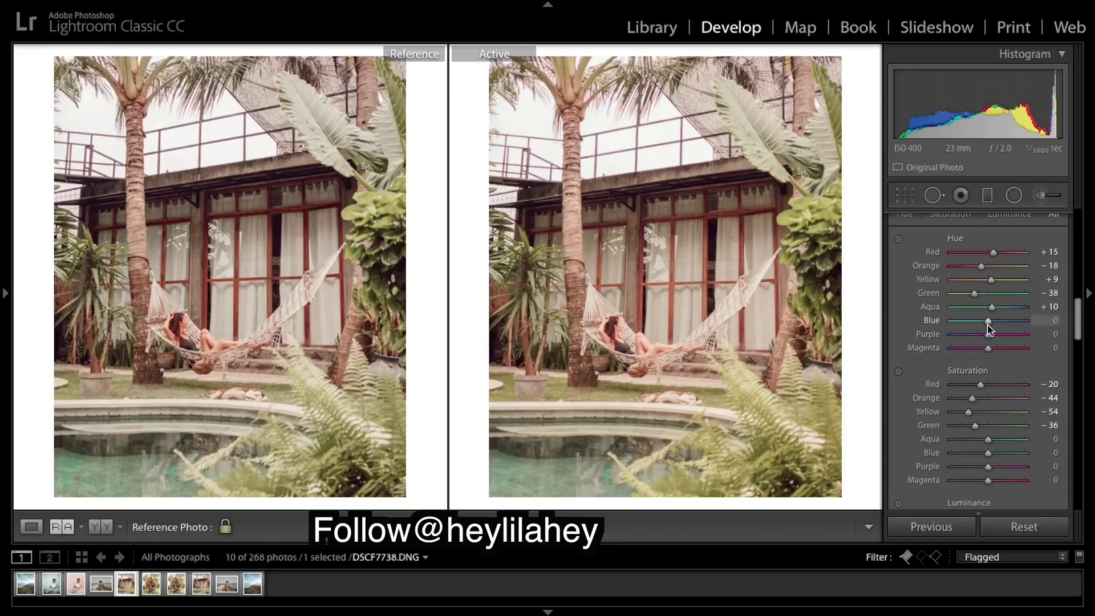
pyautogui.moveTo(988, 321); pyautogui.dragTo(951, 320)
pyautogui.moveTo(951, 320)
pyautogui.mouseDown()
pyautogui.moveTo(971, 328)
pyautogui.moveTo(951, 321)
pyautogui.moveTo(963, 323)
pyautogui.mouseUp()
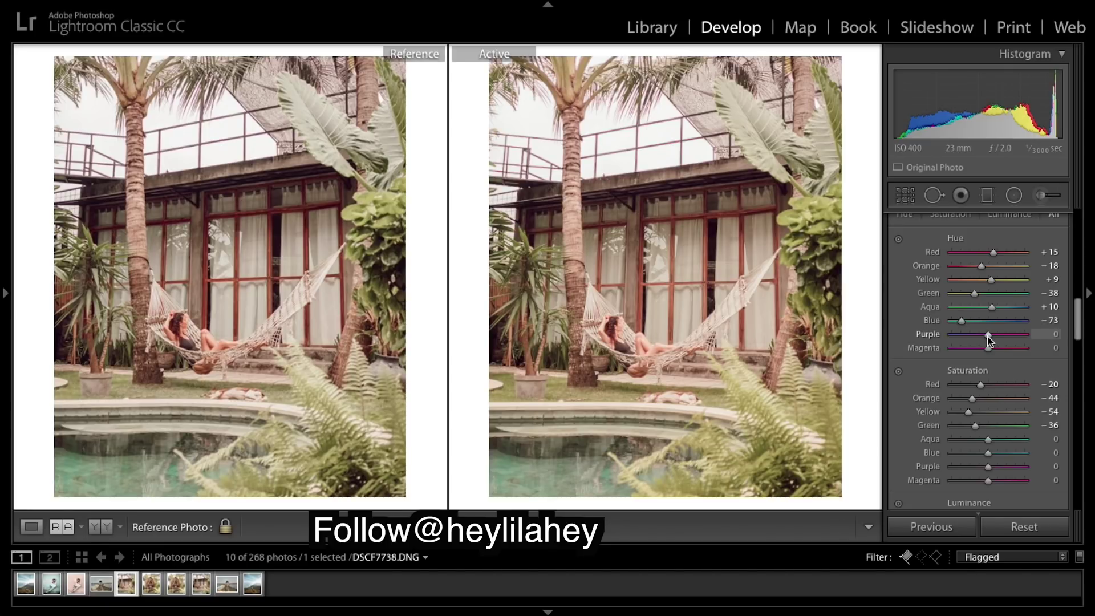
pyautogui.moveTo(988, 335)
pyautogui.mouseDown()
pyautogui.moveTo(920, 330)
pyautogui.moveTo(995, 350)
pyautogui.mouseUp()
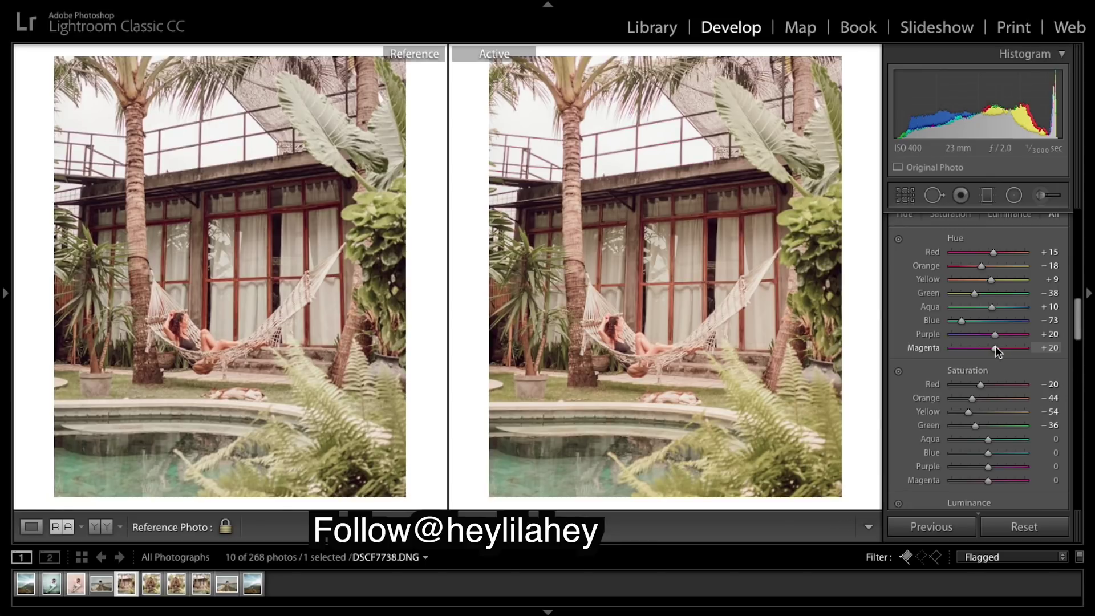
# - Lower the HSL saturation to Aqua −16, Blue −62, Purple −35 and Magenta −35
pyautogui.scroll(-1, 997, 404)
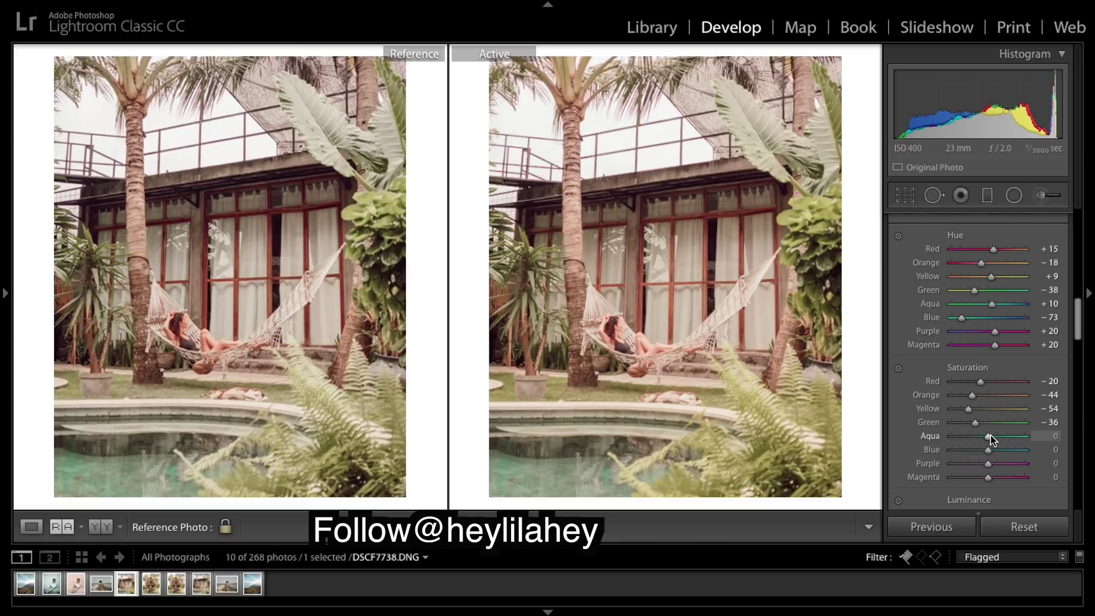
pyautogui.moveTo(991, 439); pyautogui.dragTo(964, 453)
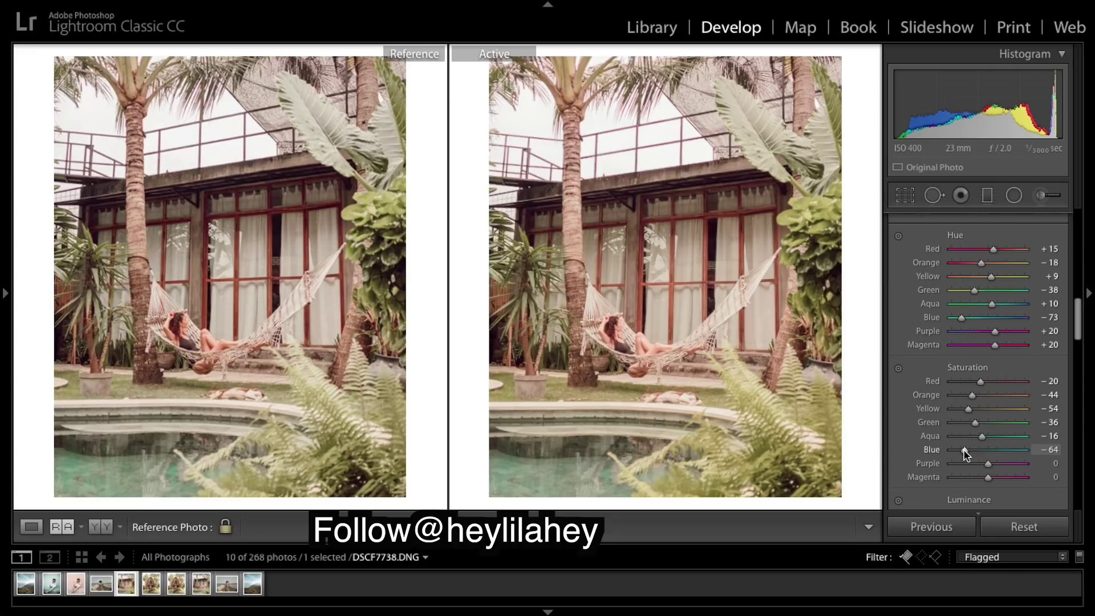
pyautogui.moveTo(964, 449); pyautogui.dragTo(965, 450)
pyautogui.moveTo(966, 453); pyautogui.dragTo(947, 480)
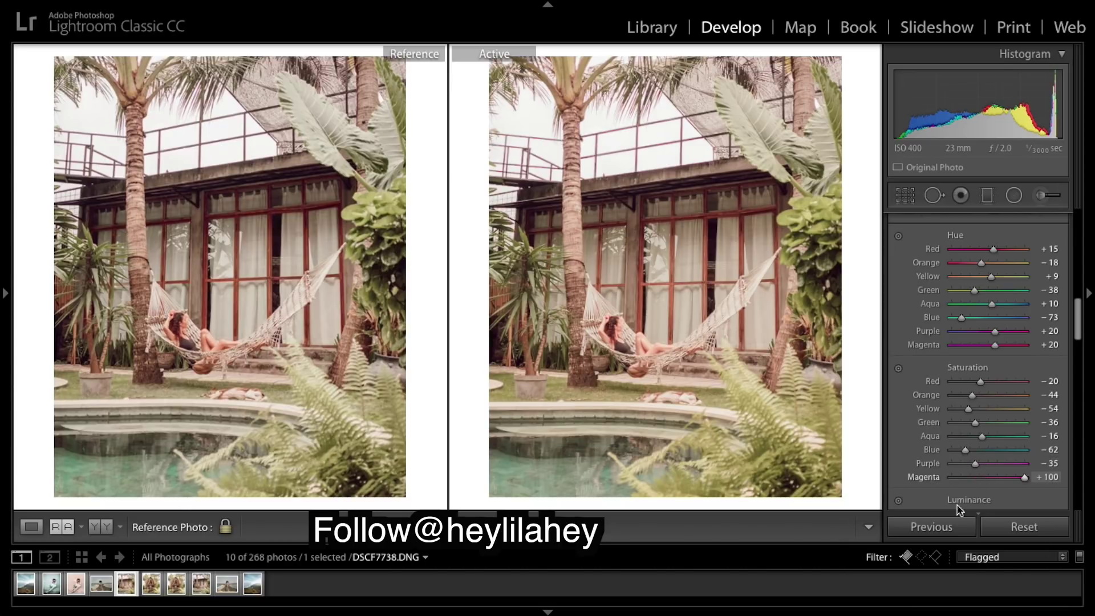
pyautogui.click(977, 478)
pyautogui.moveTo(977, 478); pyautogui.dragTo(976, 478)
# - Set the HSL luminance to Orange −21, Yellow +11, Green +1, Aqua +10, Blue −29, Purple +20 and Magenta +15
pyautogui.scroll(-1, 1001, 371)
pyautogui.scroll(-2, 1002, 372)
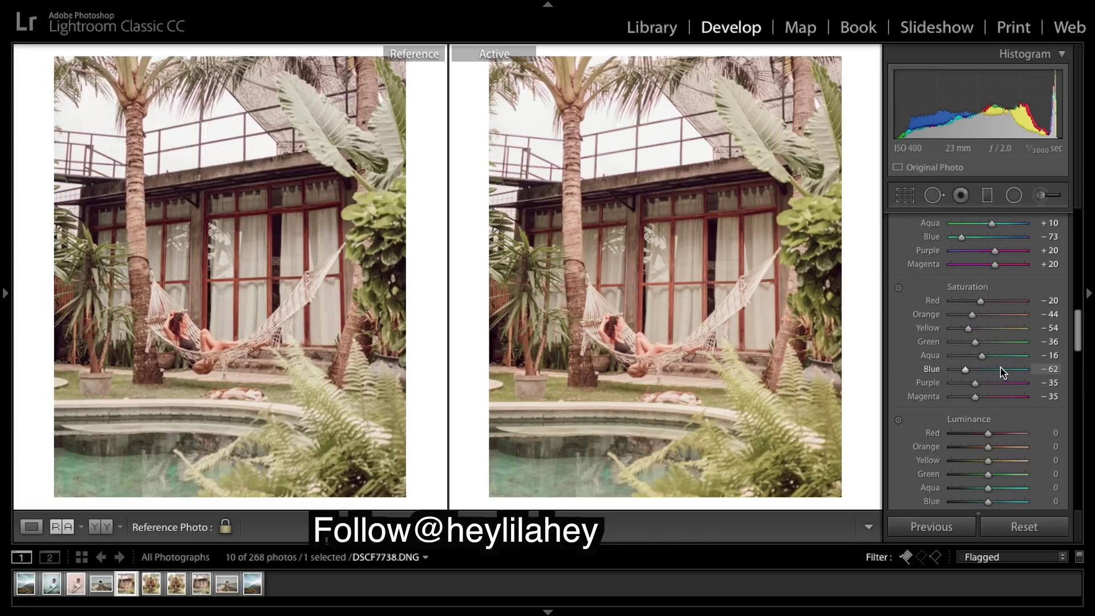
pyautogui.scroll(-2, 1046, 351)
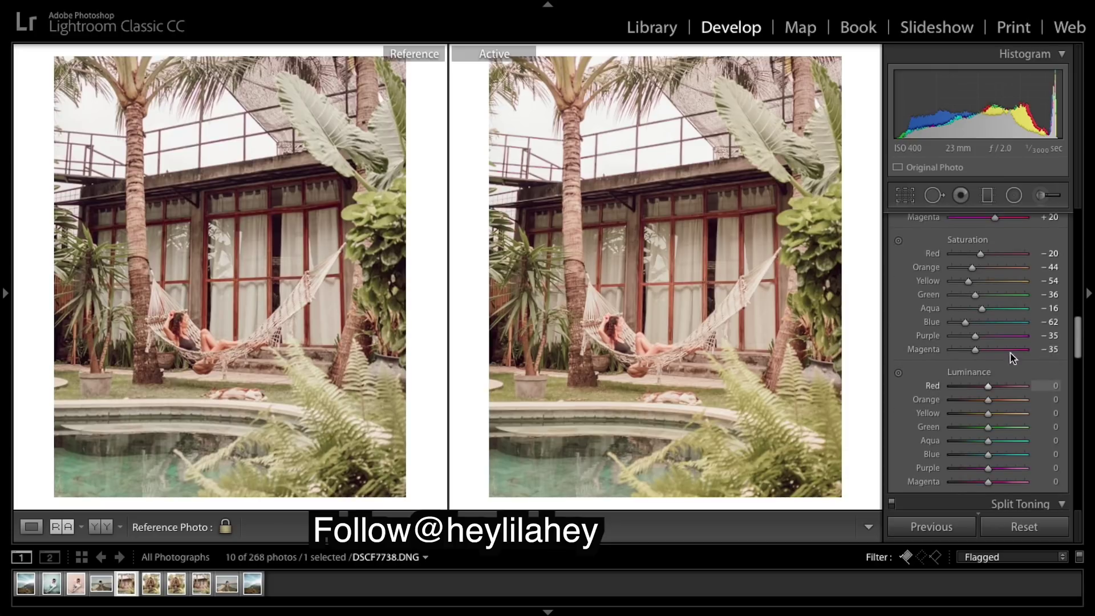
pyautogui.scroll(-4, 975, 299)
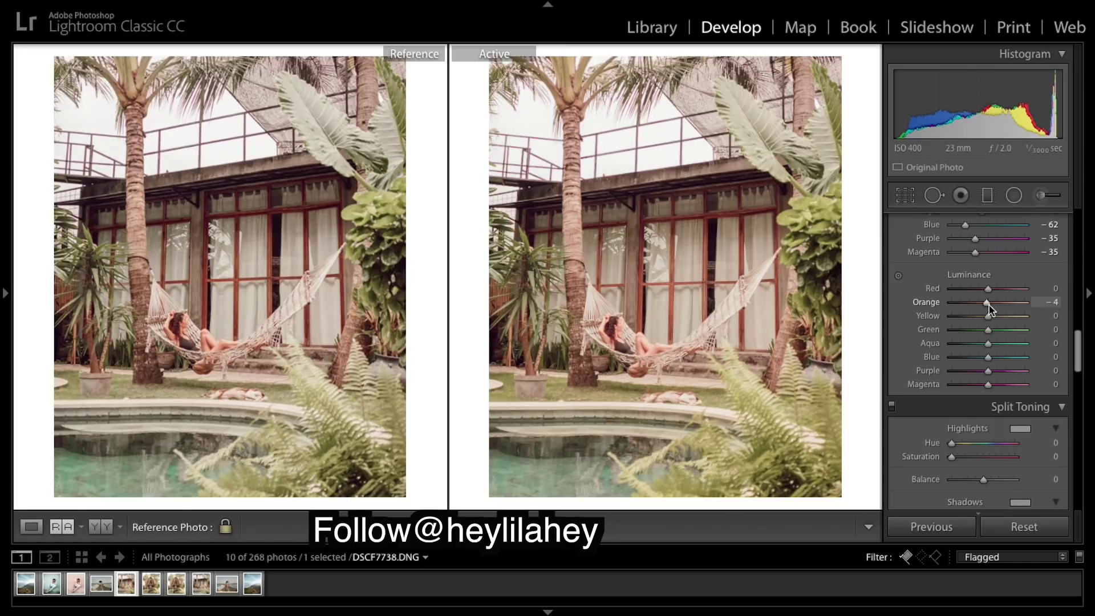
pyautogui.moveTo(988, 305); pyautogui.dragTo(994, 328)
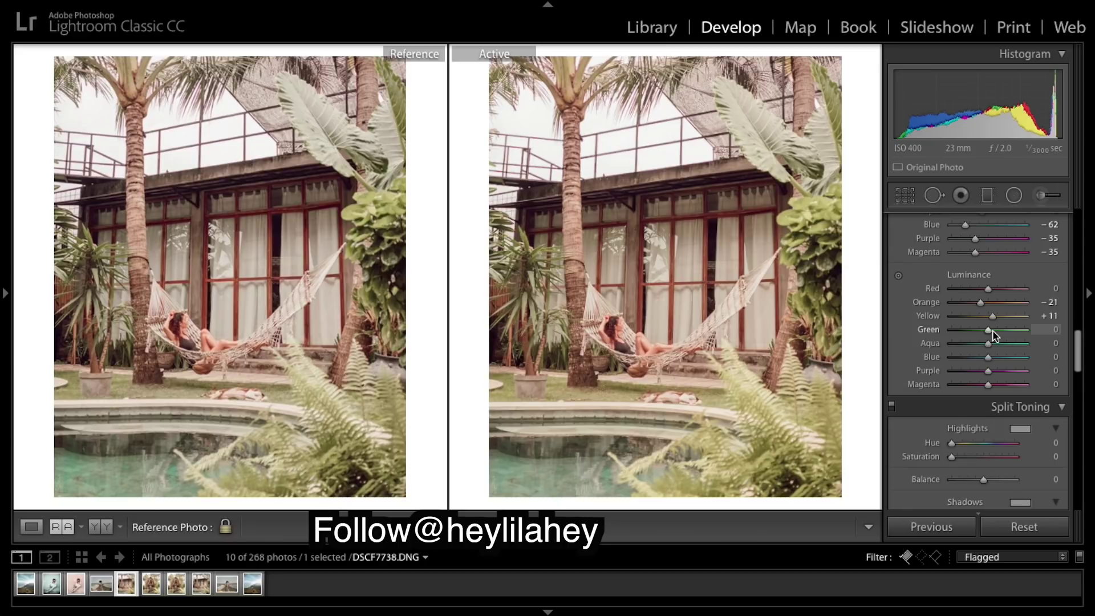
pyautogui.moveTo(995, 335); pyautogui.dragTo(995, 334)
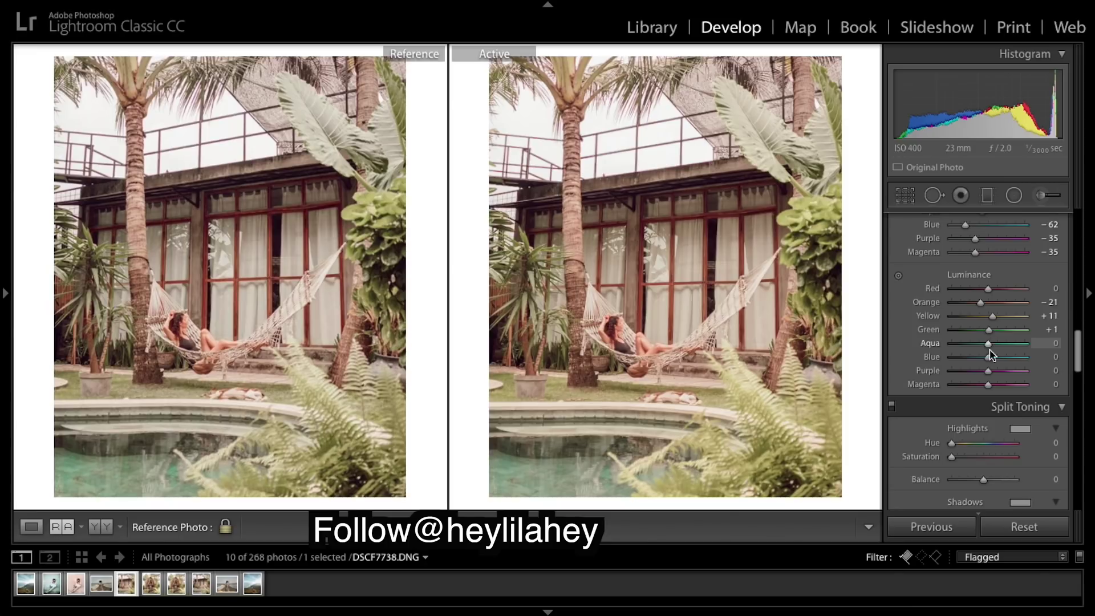
pyautogui.moveTo(988, 343); pyautogui.dragTo(982, 343)
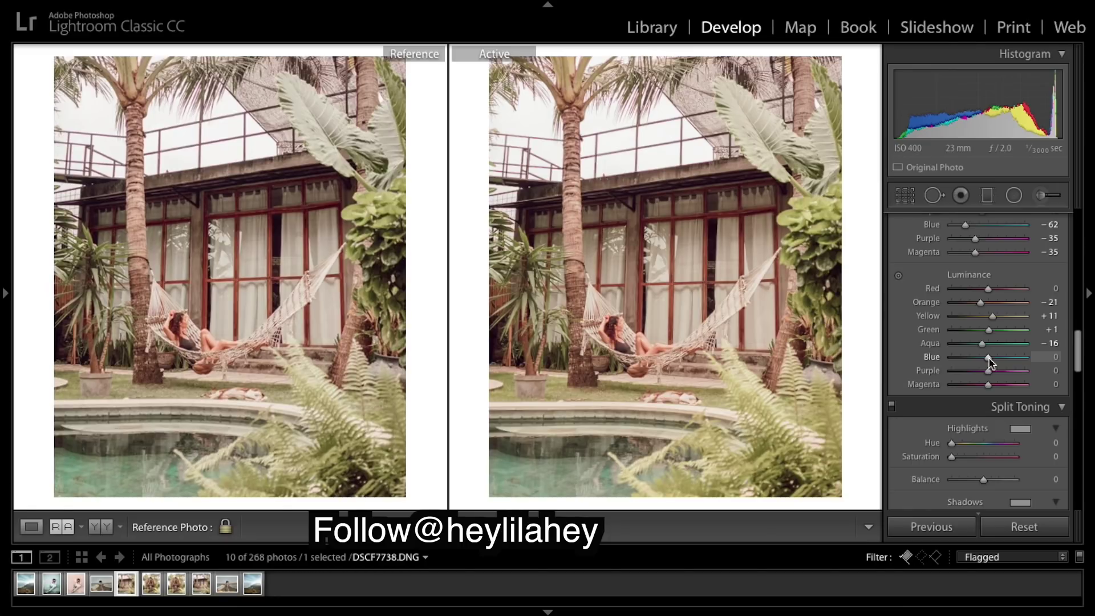
pyautogui.moveTo(985, 345); pyautogui.dragTo(996, 349)
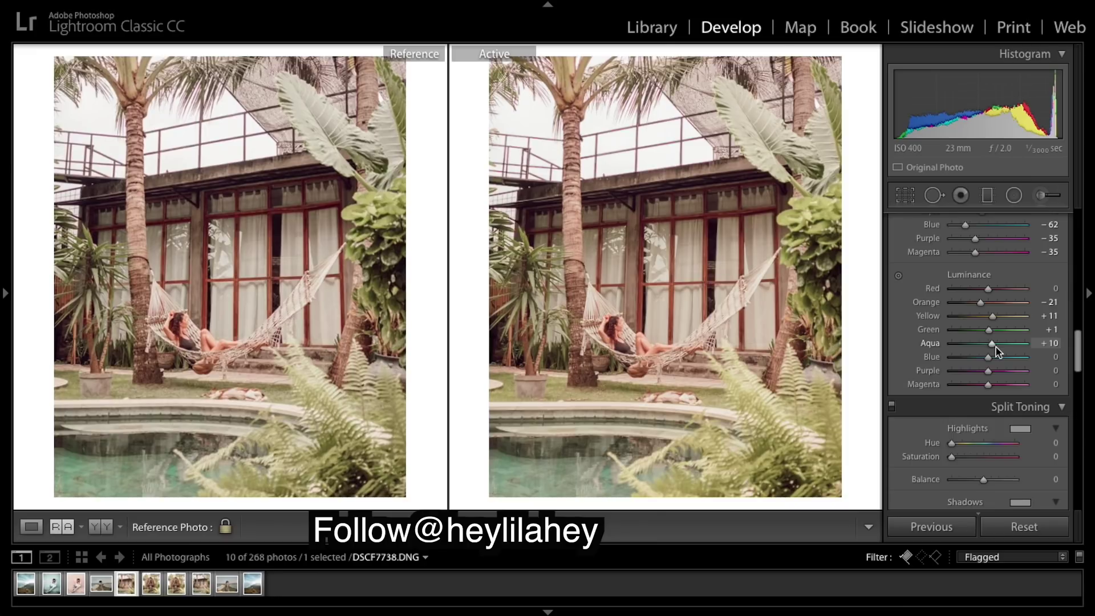
pyautogui.moveTo(991, 360); pyautogui.dragTo(994, 383)
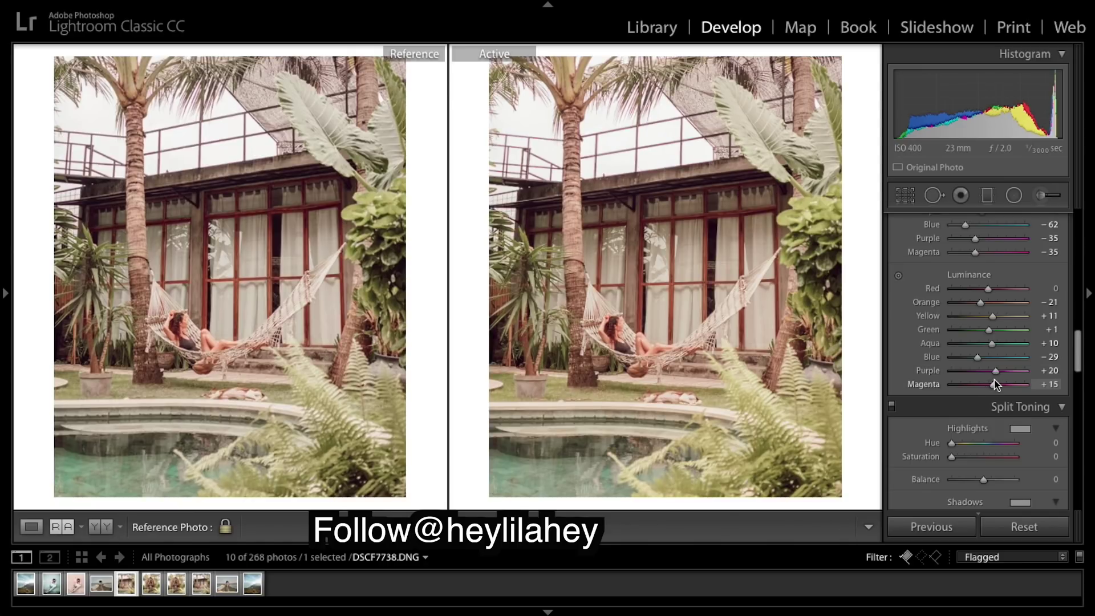
# - Raise the sharpening amount in the Detail settings to 45
pyautogui.scroll(-2, 1003, 396)
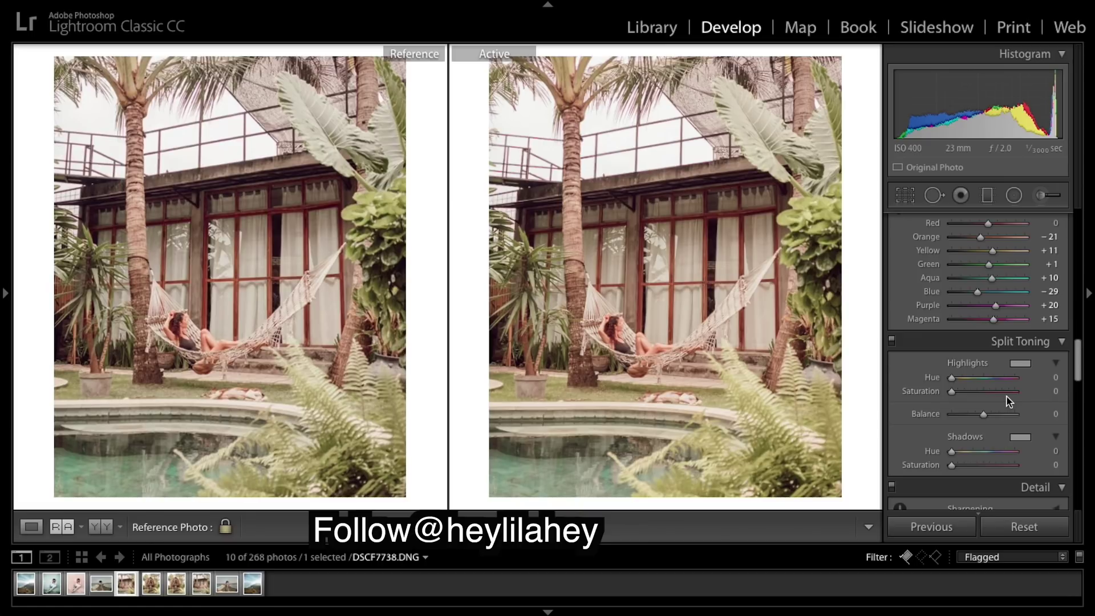
pyautogui.scroll(-8, 1006, 399)
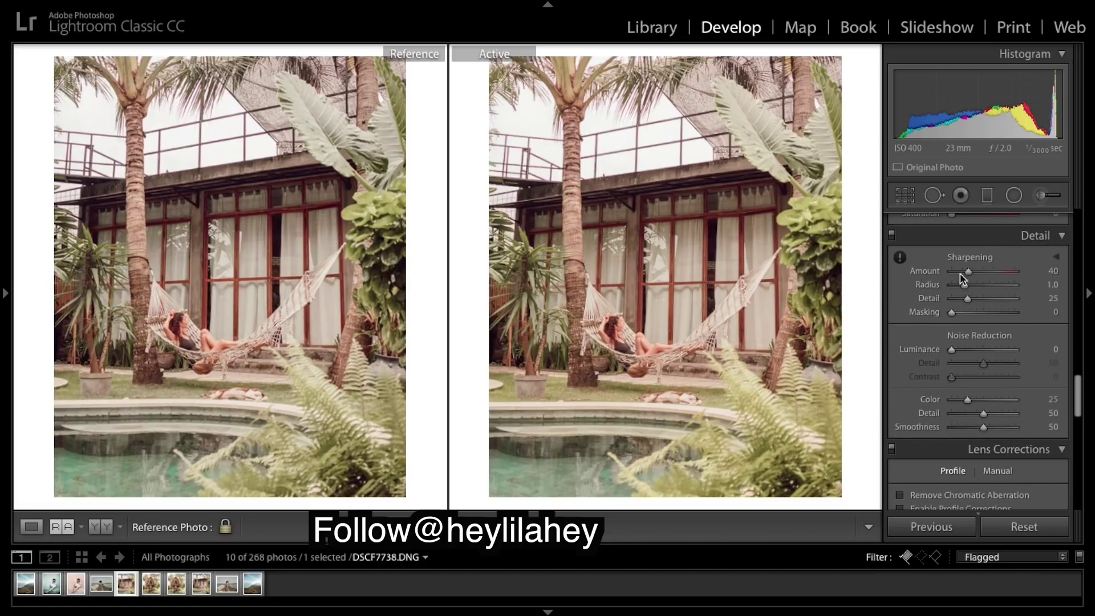
pyautogui.moveTo(968, 271); pyautogui.dragTo(972, 276)
# - Add film grain to the photo with Amount 17, Size 40 and Roughness 37
pyautogui.scroll(-2, 1000, 330)
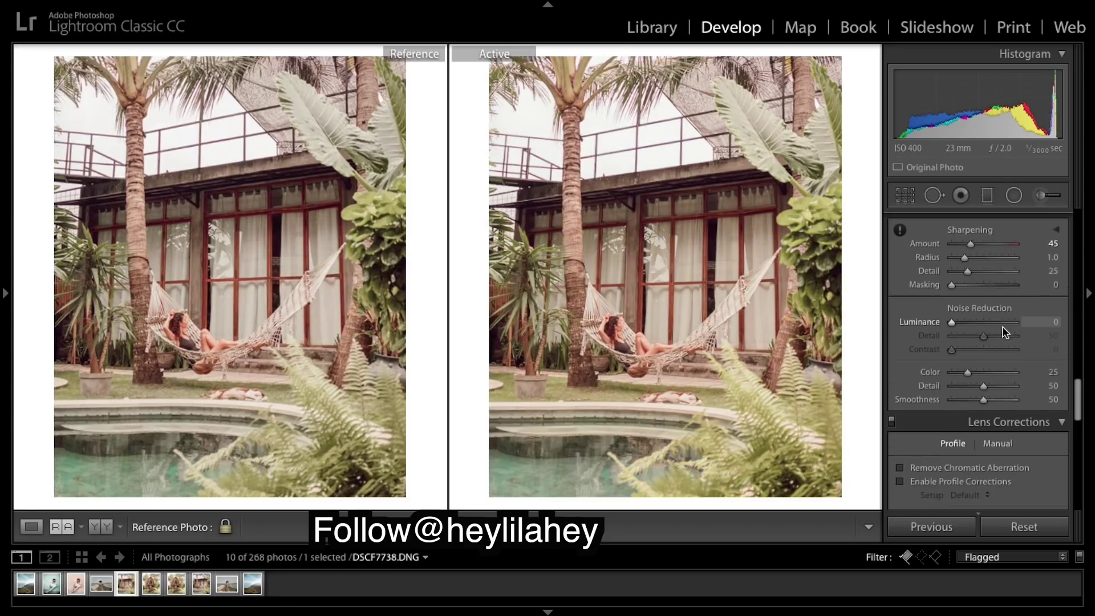
pyautogui.scroll(-2, 1005, 333)
pyautogui.scroll(-2, 1005, 333)
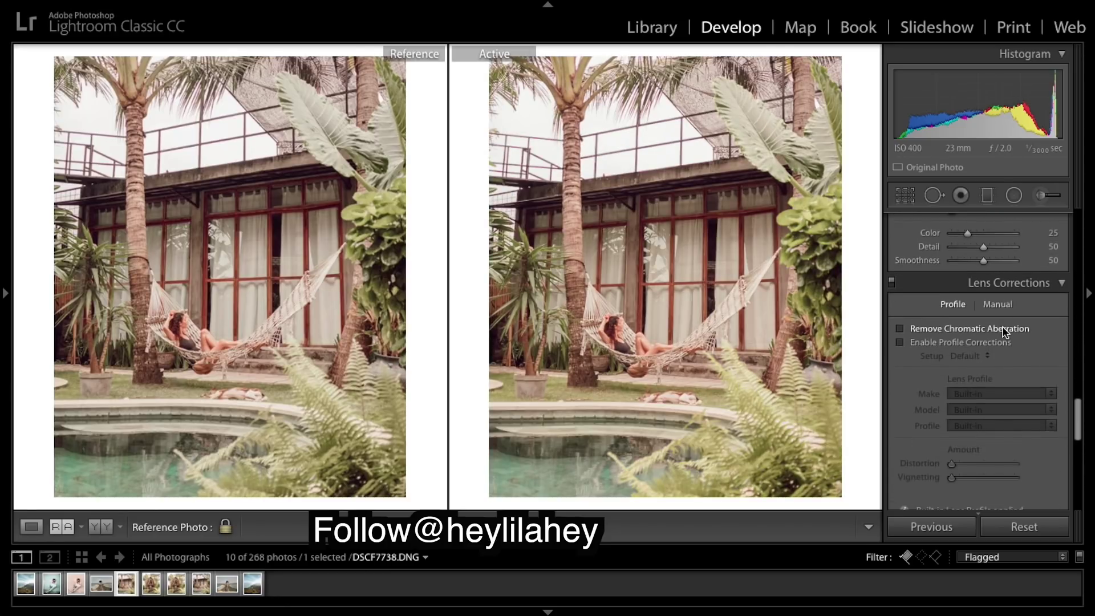
pyautogui.scroll(-10, 1004, 333)
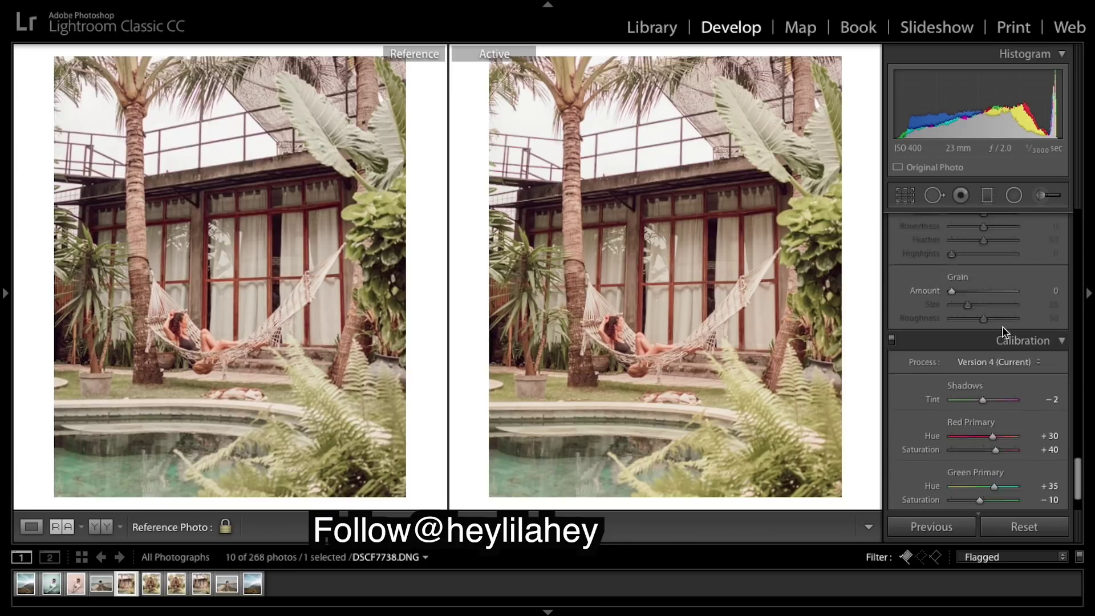
pyautogui.scroll(-2, 962, 358)
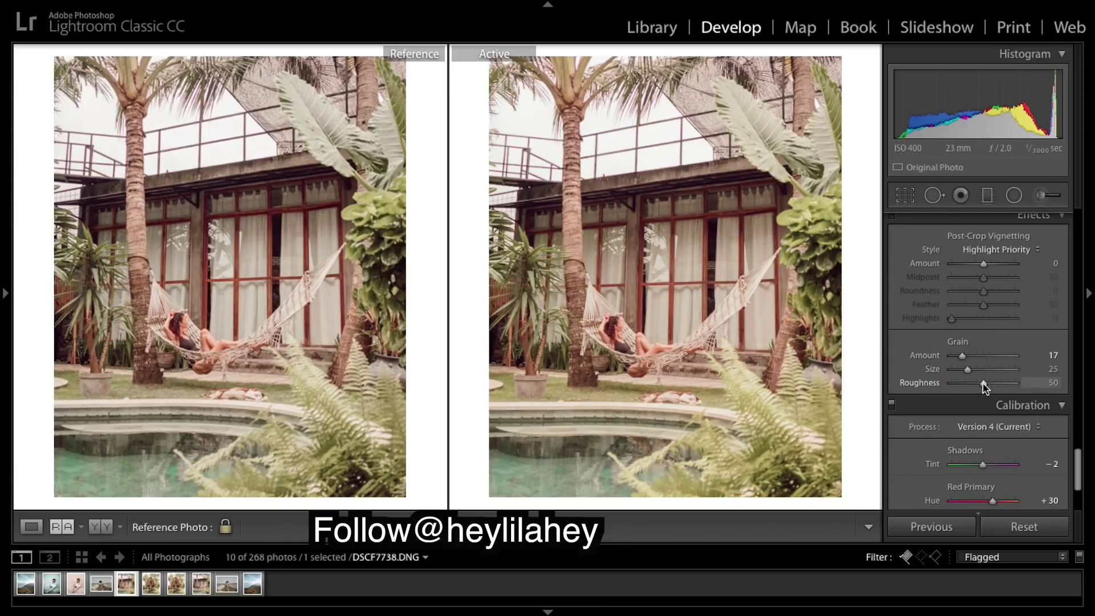
pyautogui.scroll(8, 978, 373)
pyautogui.scroll(2, 978, 375)
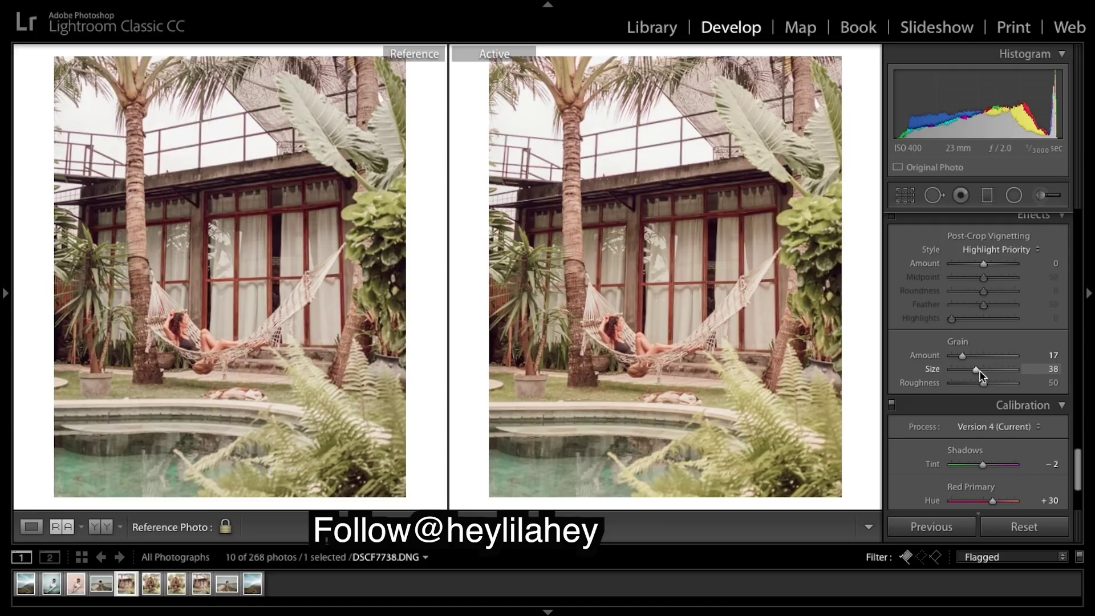
pyautogui.scroll(1, 979, 374)
pyautogui.scroll(-5, 981, 383)
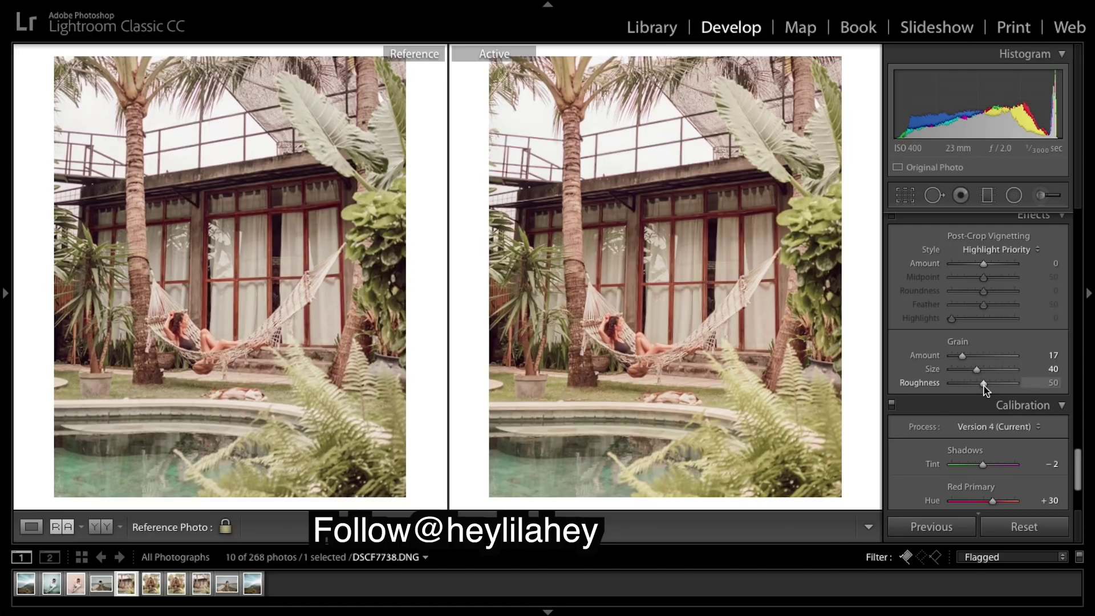
pyautogui.scroll(-8, 980, 388)
# - Apply a faint post-crop vignette with the Amount set to −2
pyautogui.scroll(2, 1020, 386)
pyautogui.scroll(2, 1020, 382)
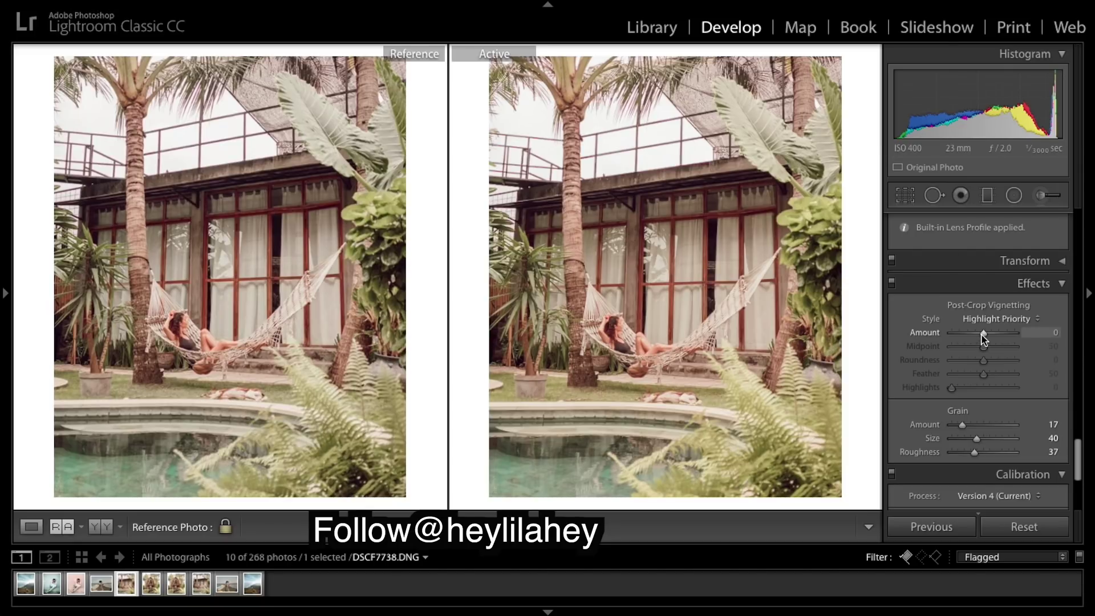
pyautogui.moveTo(983, 338)
pyautogui.mouseDown()
pyautogui.moveTo(972, 337)
pyautogui.moveTo(982, 337)
pyautogui.mouseUp()
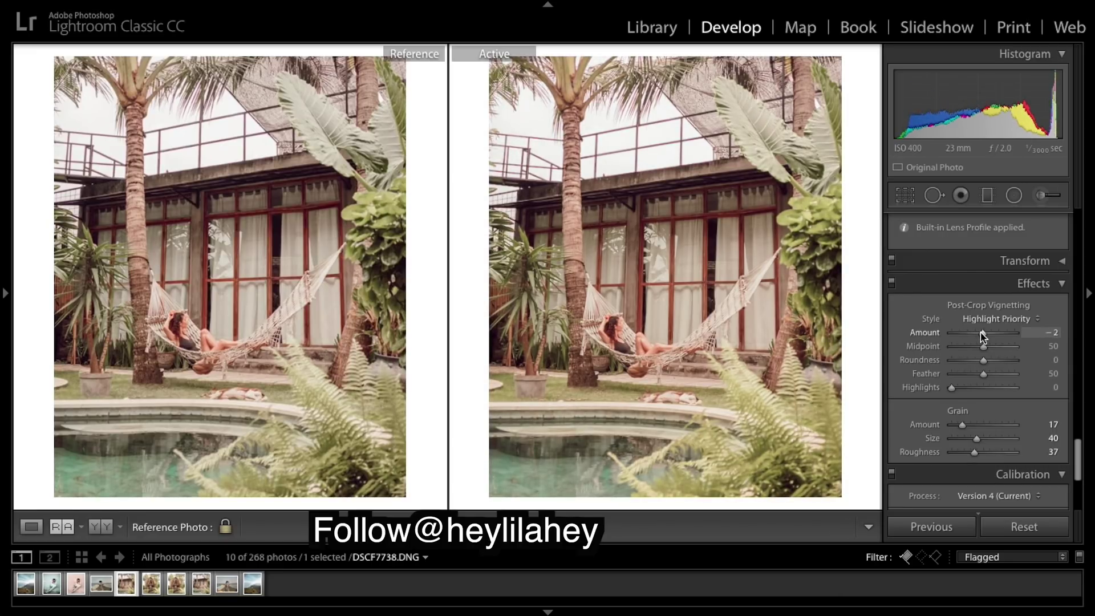
# - Toggle the Effects adjustments off and on repeatedly to compare the photo with and without grain and vignette
pyautogui.click(892, 283)
pyautogui.click(891, 283)
pyautogui.click(892, 282)
pyautogui.click(891, 282)
pyautogui.click(892, 282)
pyautogui.click(891, 283)
pyautogui.click(892, 283)
pyautogui.click(892, 283)
pyautogui.click(892, 283)
# - Refine the HSL hues of the foliage to Yellow +19 and Green −28
pyautogui.scroll(5, 1024, 409)
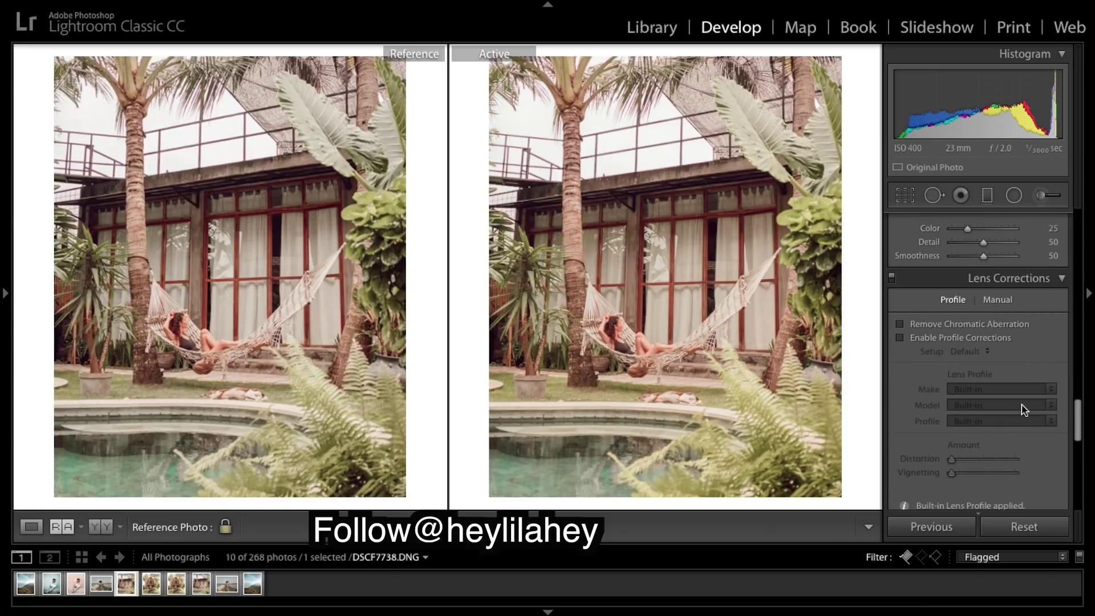
pyautogui.scroll(8, 1022, 409)
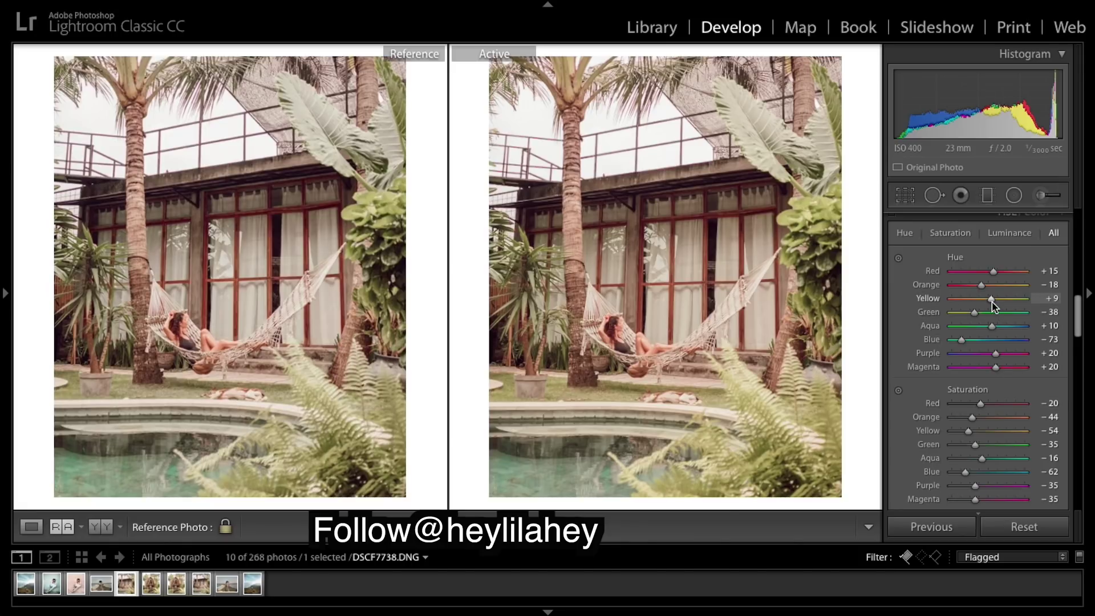
pyautogui.moveTo(991, 301); pyautogui.dragTo(994, 302)
pyautogui.moveTo(994, 302); pyautogui.dragTo(995, 303)
pyautogui.moveTo(996, 307); pyautogui.dragTo(996, 304)
pyautogui.moveTo(977, 314); pyautogui.dragTo(980, 314)
# - Compare the unedited and edited versions of the hammock photo beside the reference, ending on the edited version
pyautogui.press('\\')
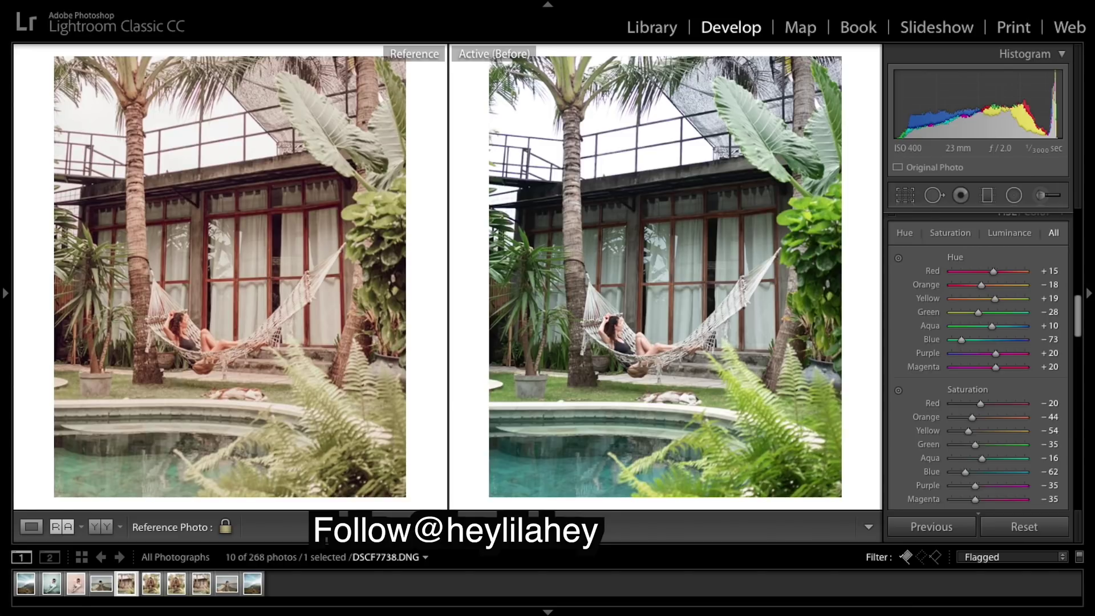
pyautogui.press('\\')
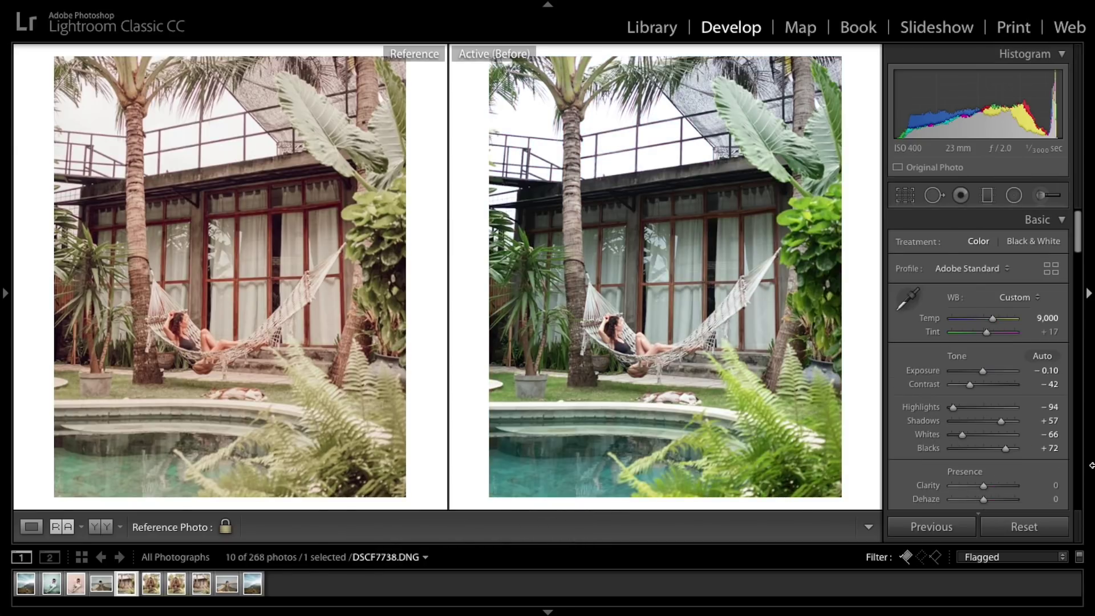
pyautogui.press('\\')
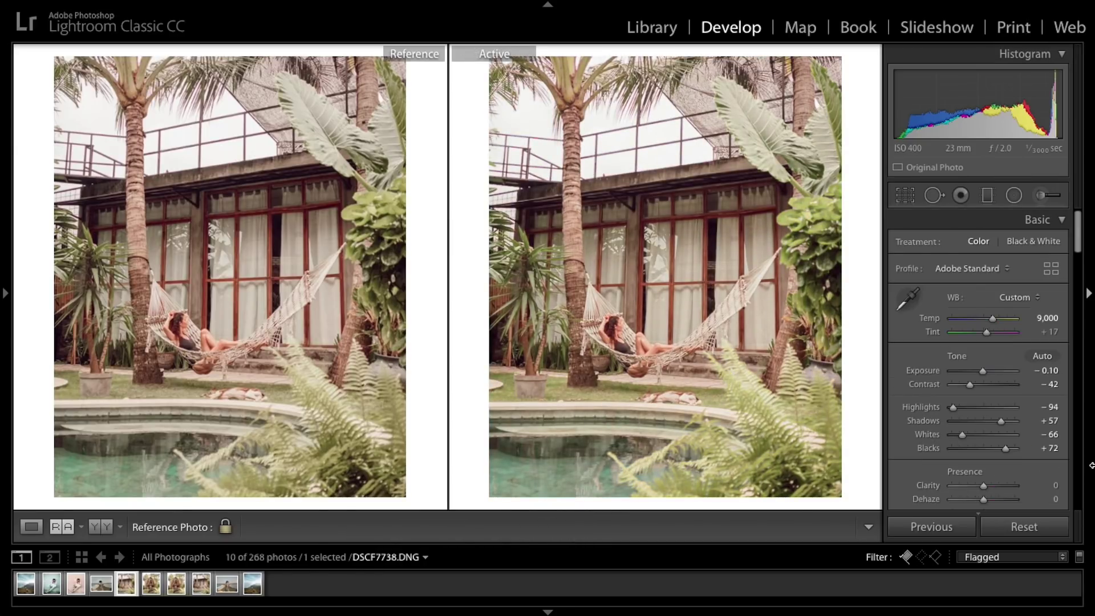